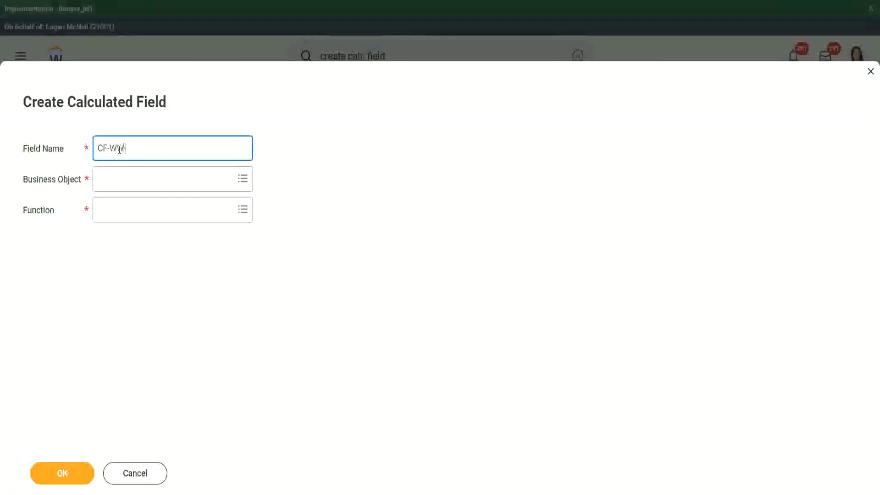
Step: Name the new calculated field CF-WW-TF-Dependent Relationship is Child
text(-)
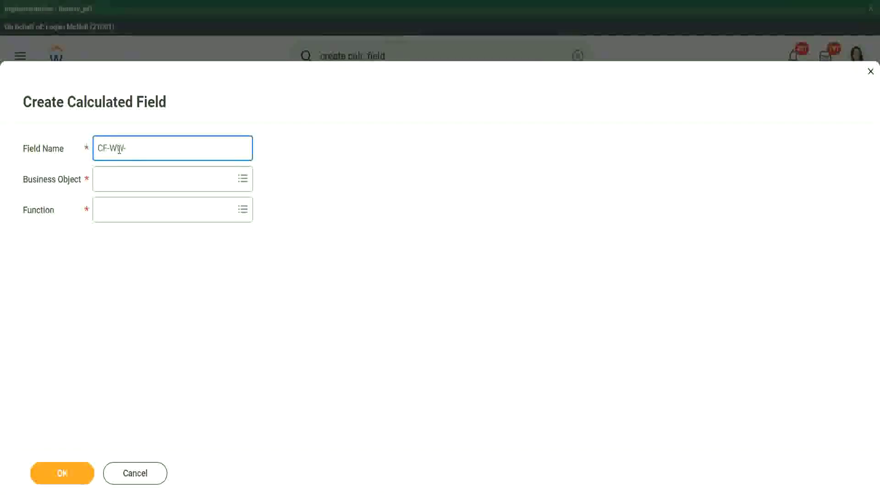
text(TF)
text(Rela)
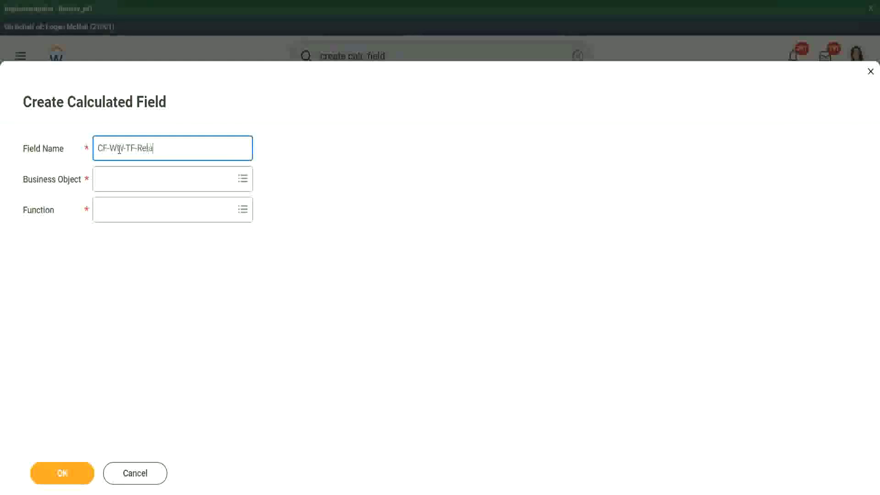
text(tionship is )
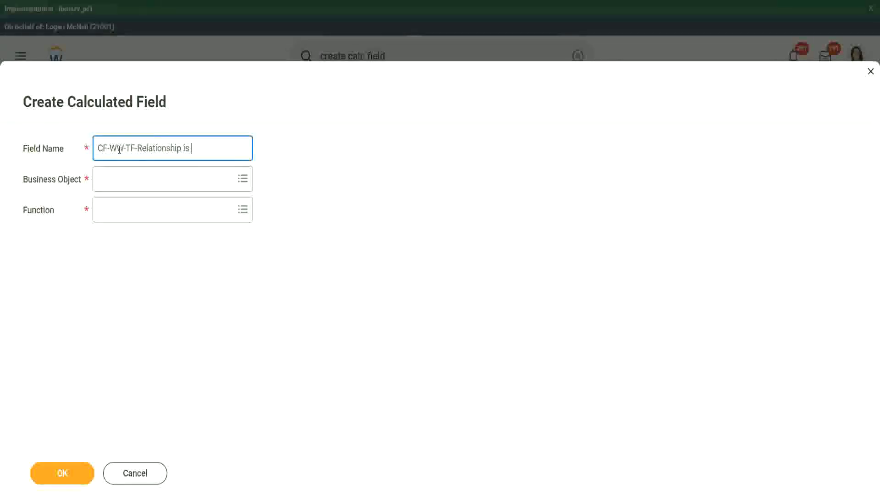
text(child)
key(Left)
key(Left)
key(shift+Right)
text(CF-WW-TF-Depende)
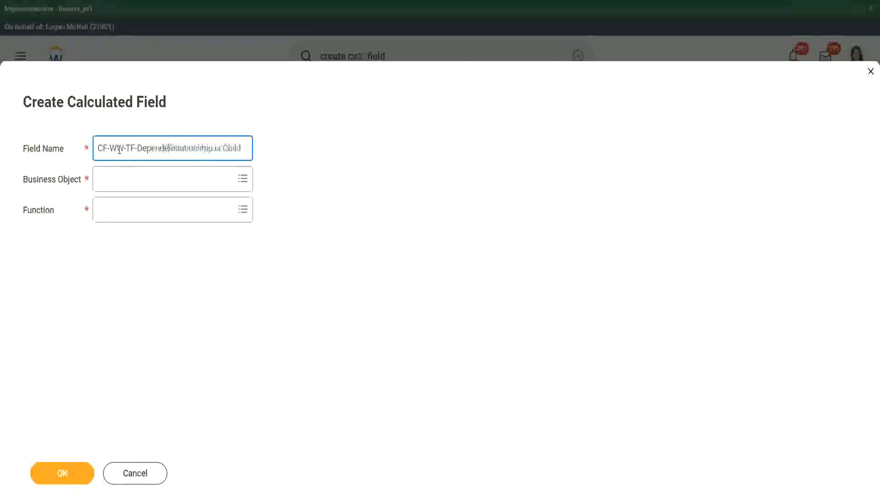
text(nt)
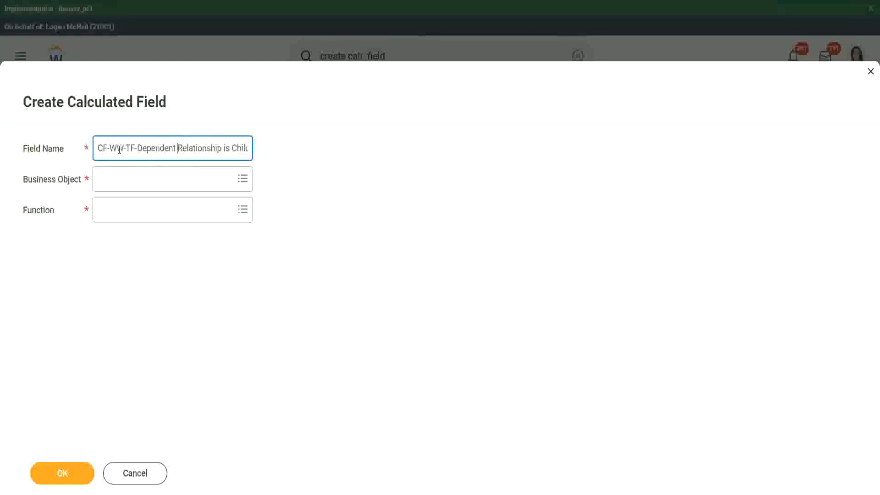
Step: Set the business object to Dependent and the function to True/False Condition, and continue to the field's definition
key(Tab)
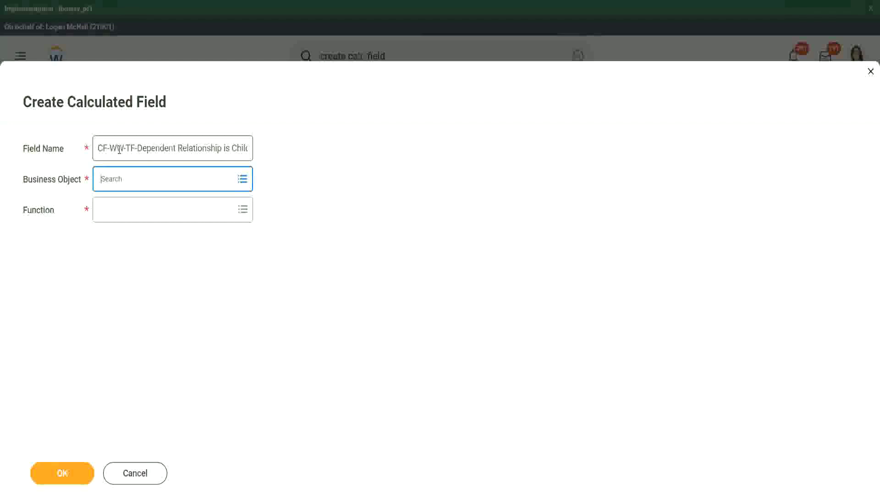
text(depedne)
key(Return)
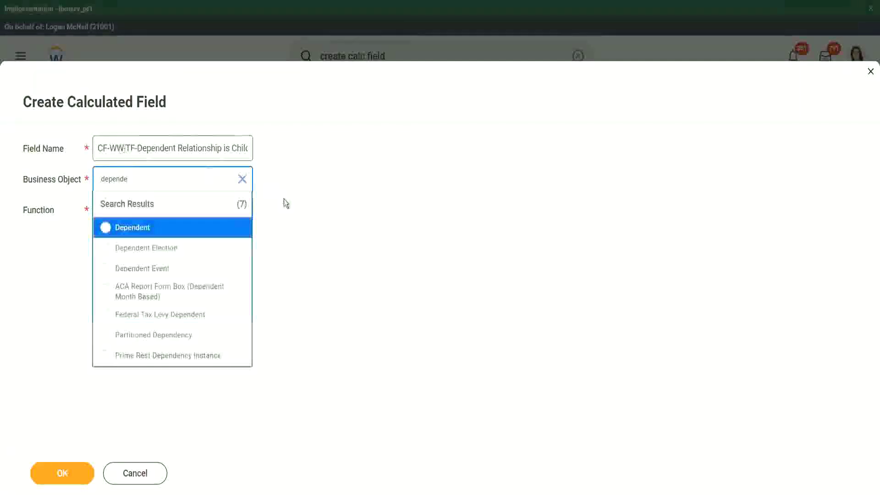
click(150, 232)
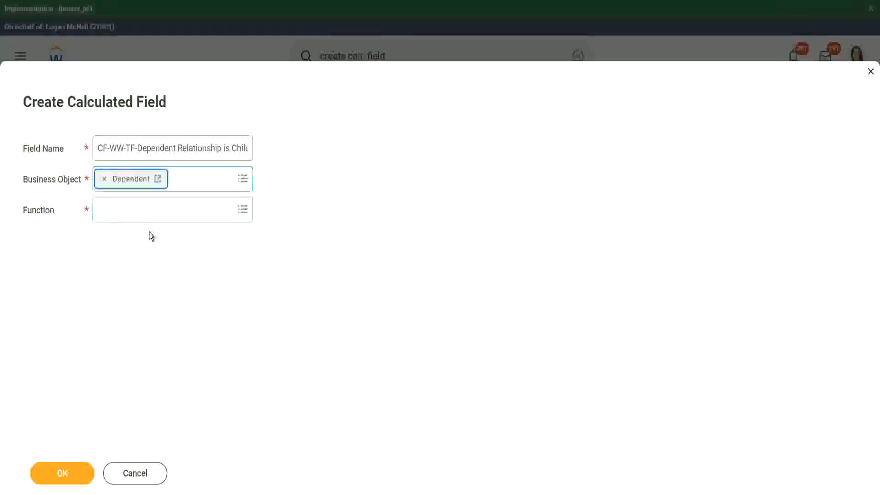
click(127, 207)
text(true)
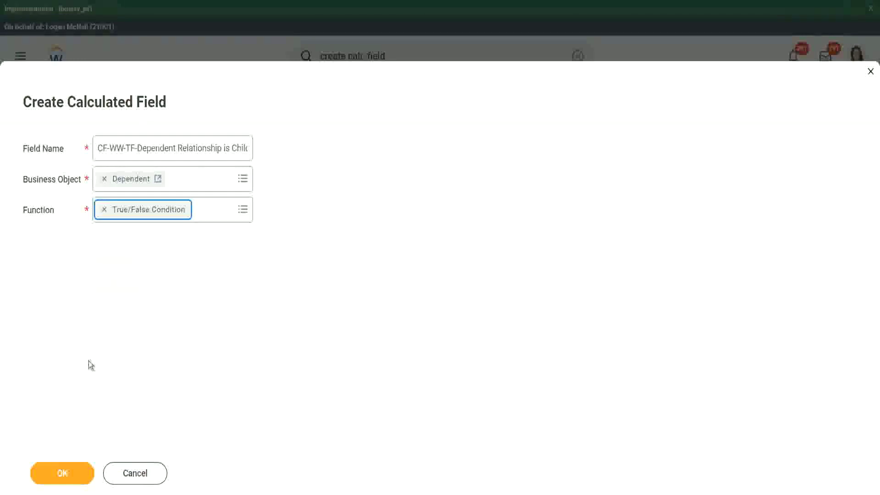
click(71, 475)
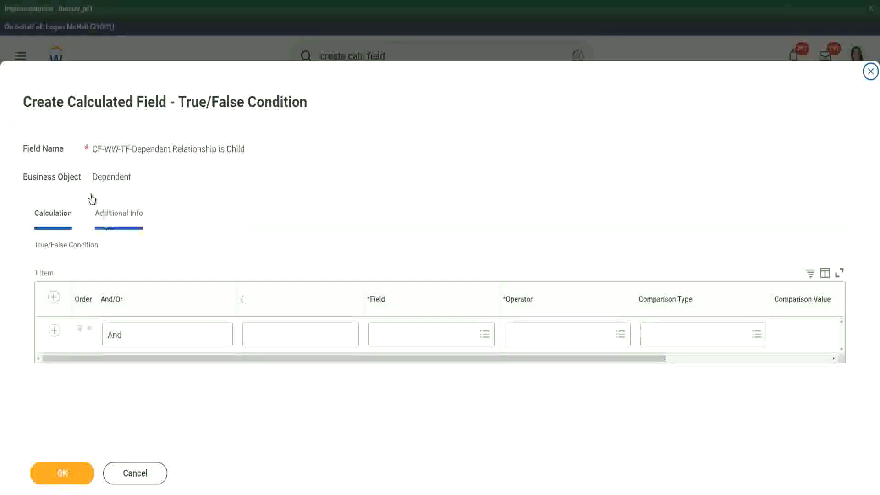
Step: Choose the Relationship field on the Related Person for Worker object as the condition's field, and close its details
drag(93, 177, 130, 177)
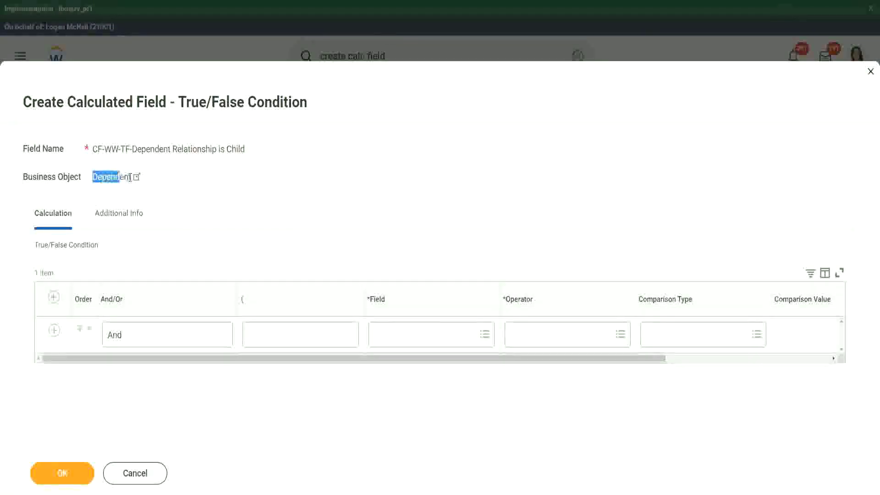
click(361, 189)
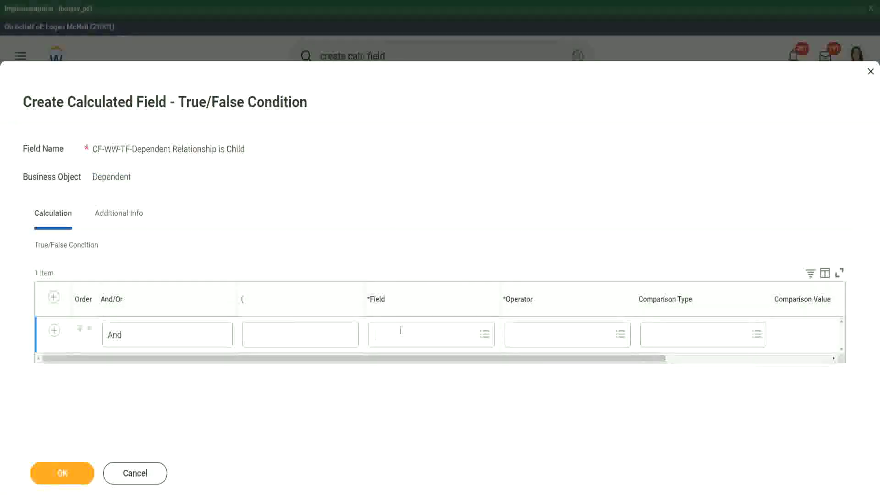
text(relation)
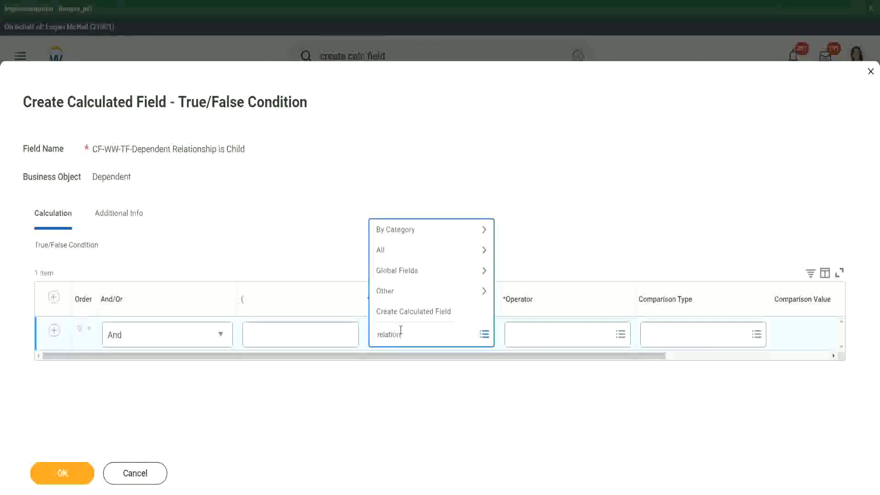
text(ship)
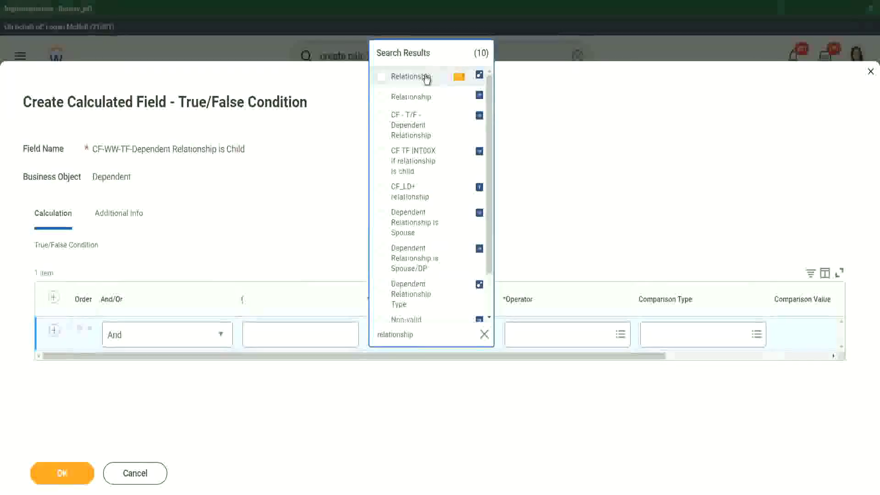
click(426, 78)
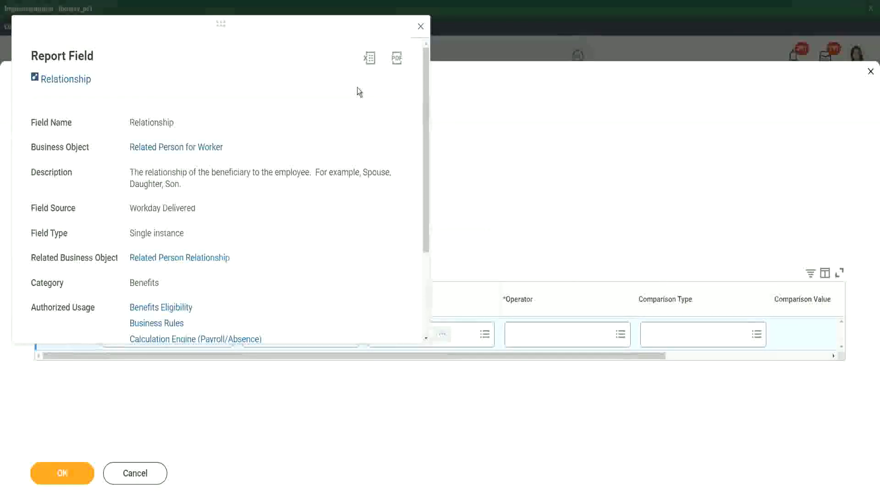
click(420, 27)
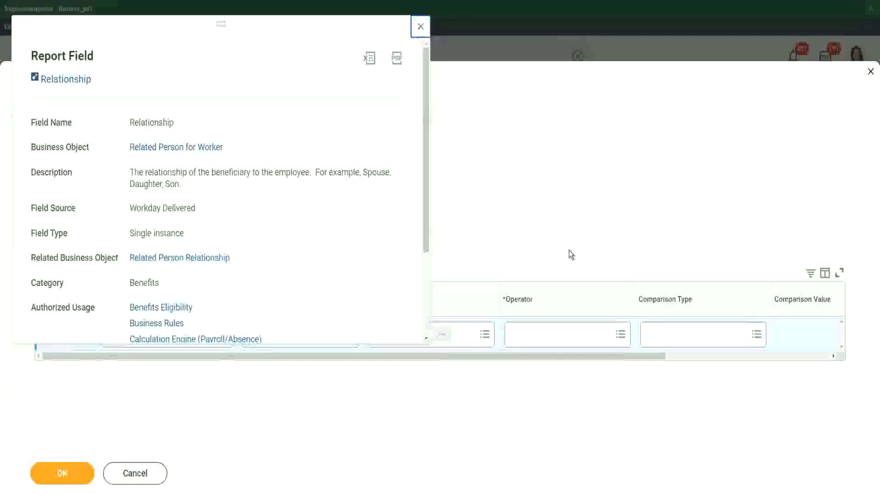
Step: Set the operator of the Relationship condition to "in the selection list"
click(542, 333)
click(550, 291)
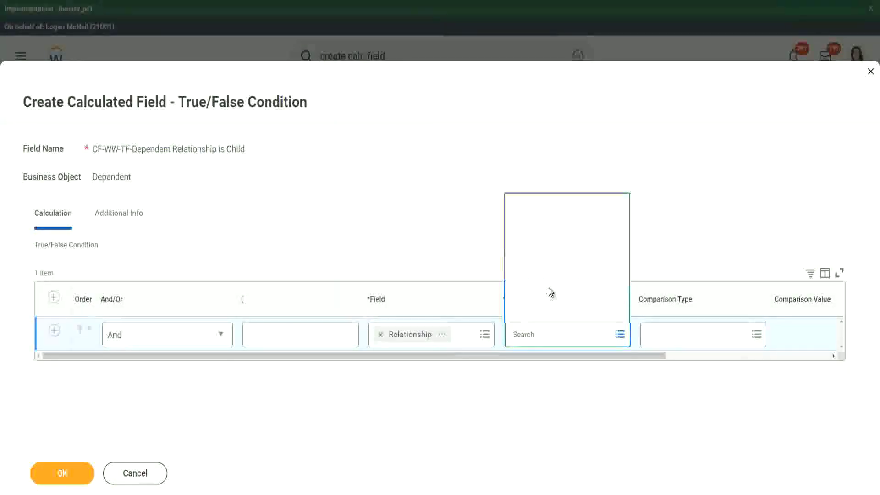
click(560, 252)
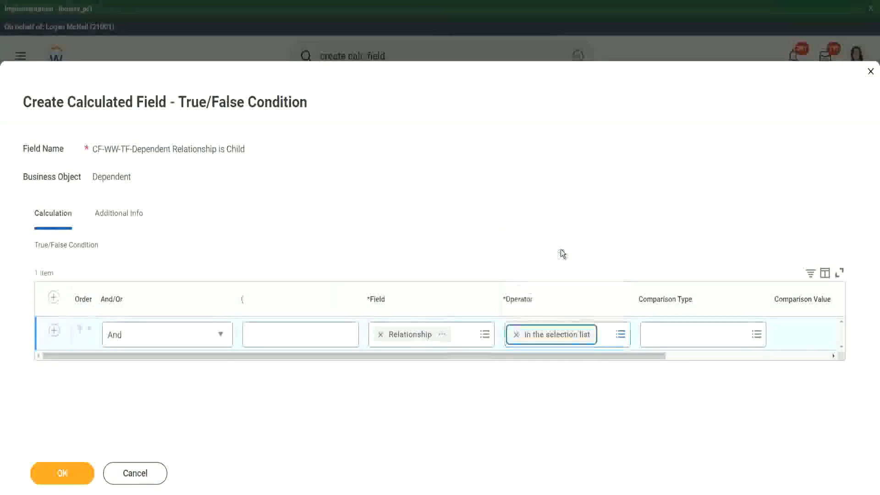
Step: Set the condition's comparison value to Child and save the True/False calculated field
drag(565, 364, 742, 353)
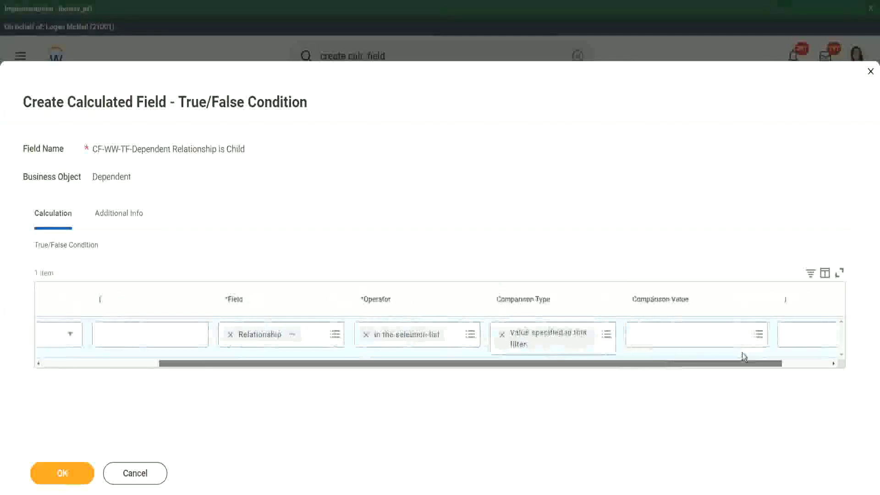
click(601, 336)
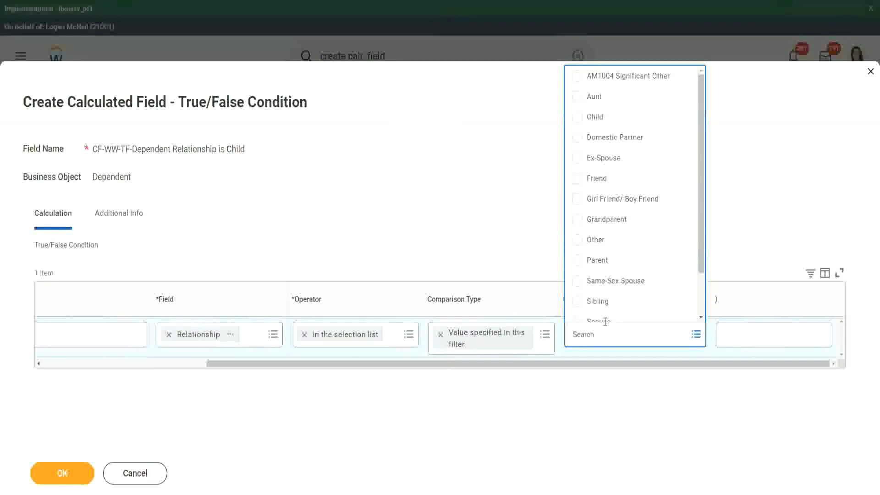
click(578, 120)
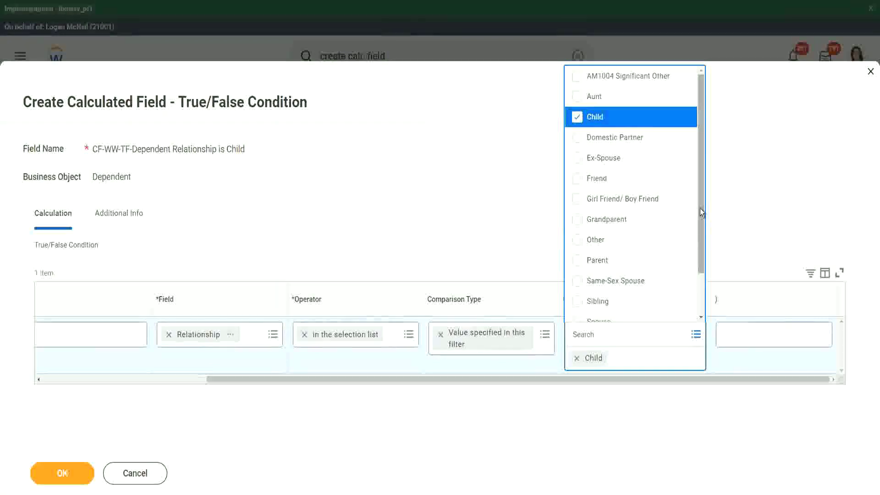
scroll(701, 206, down, 3)
scroll(708, 222, up, 3)
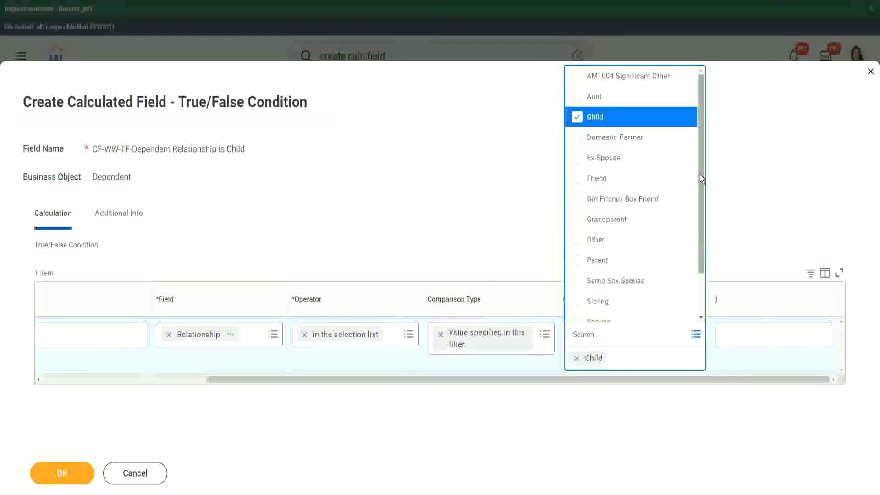
drag(699, 174, 699, 233)
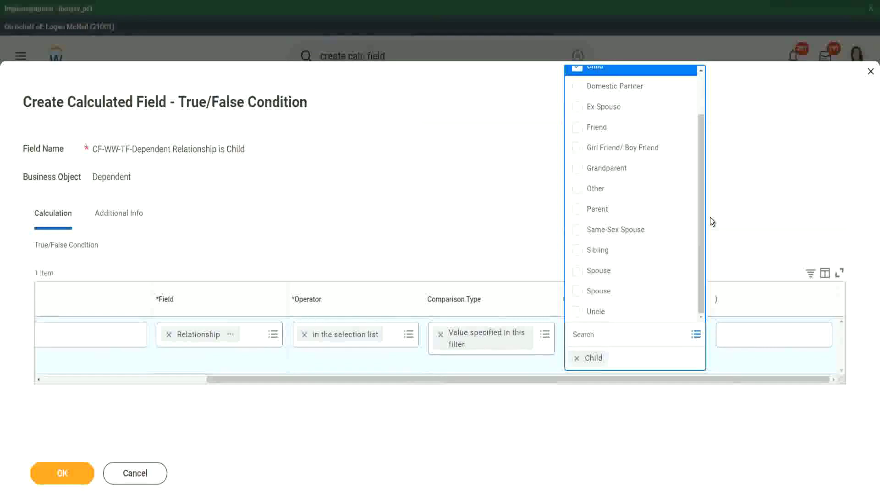
click(474, 205)
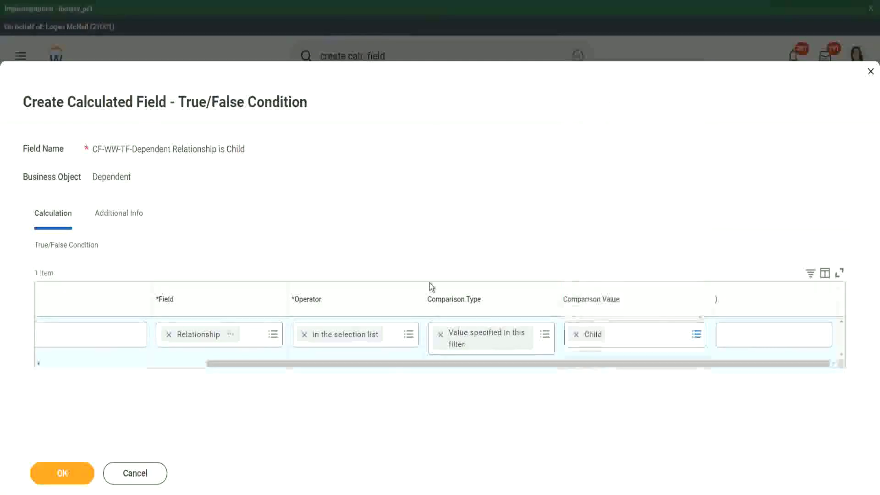
drag(249, 364, 73, 384)
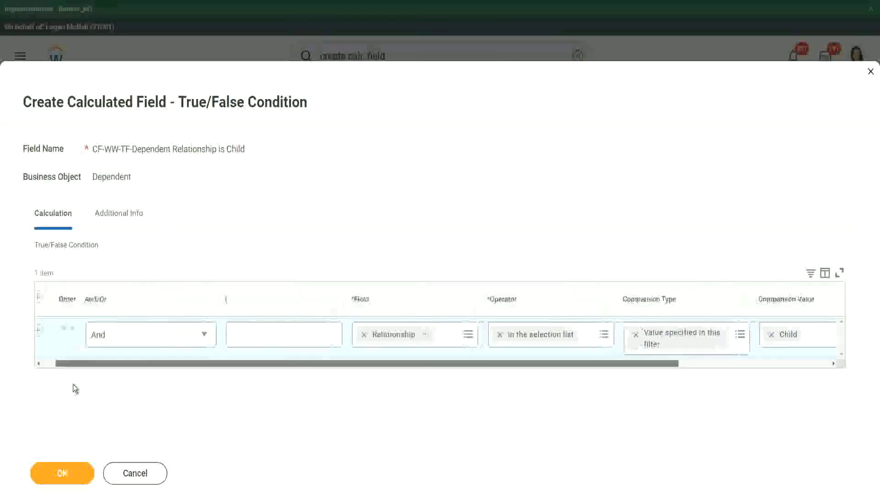
click(63, 472)
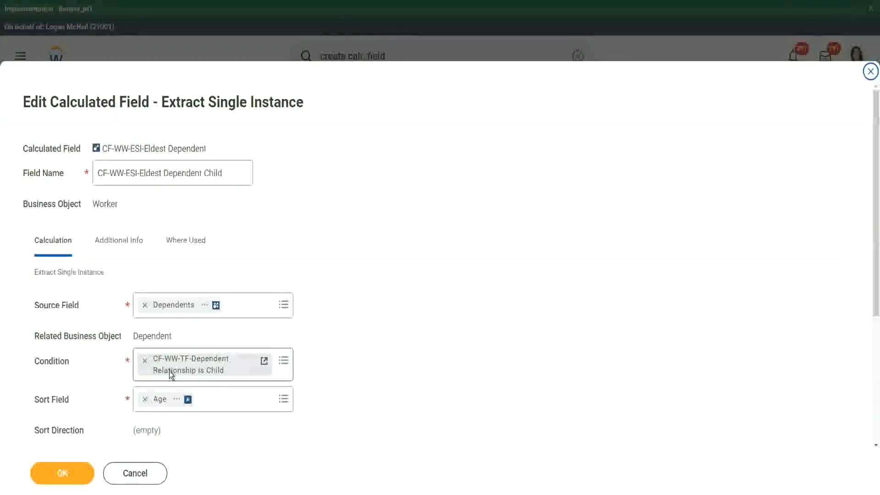
Step: Save the edited Extract Single Instance field CF-WW-ESI-Eldest Dependent Child and copy its name
scroll(170, 373, down, 3)
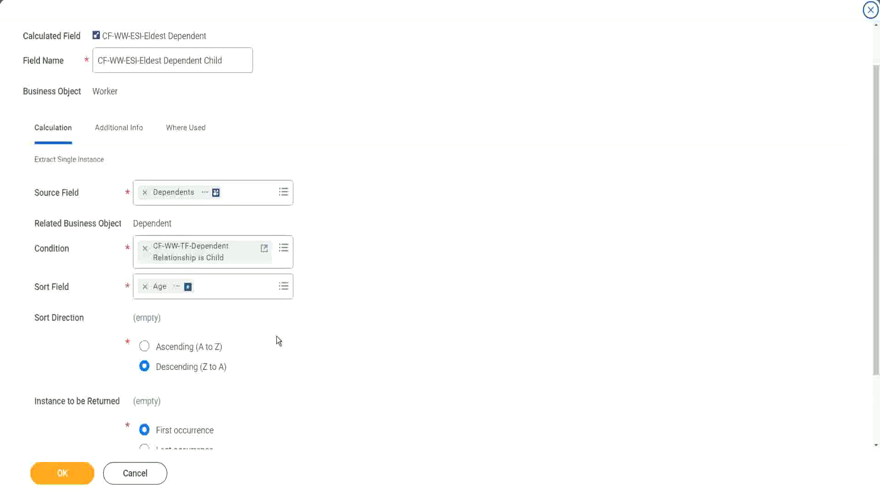
click(56, 477)
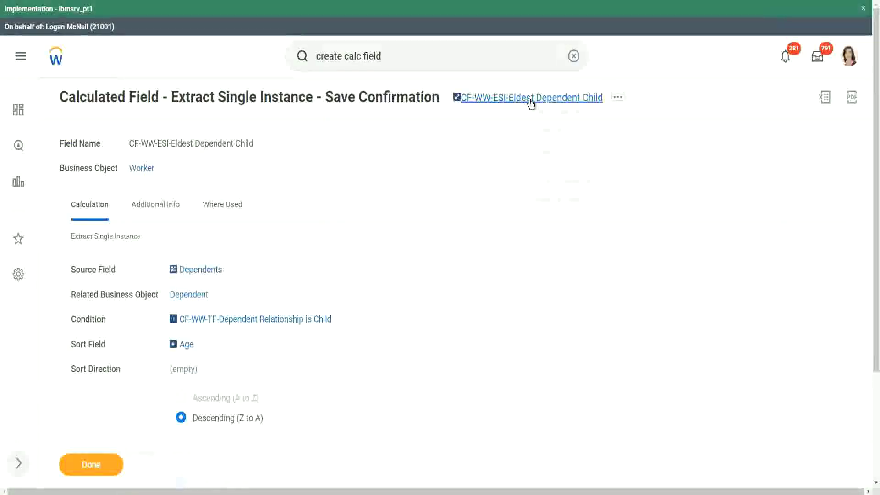
right_click(532, 102)
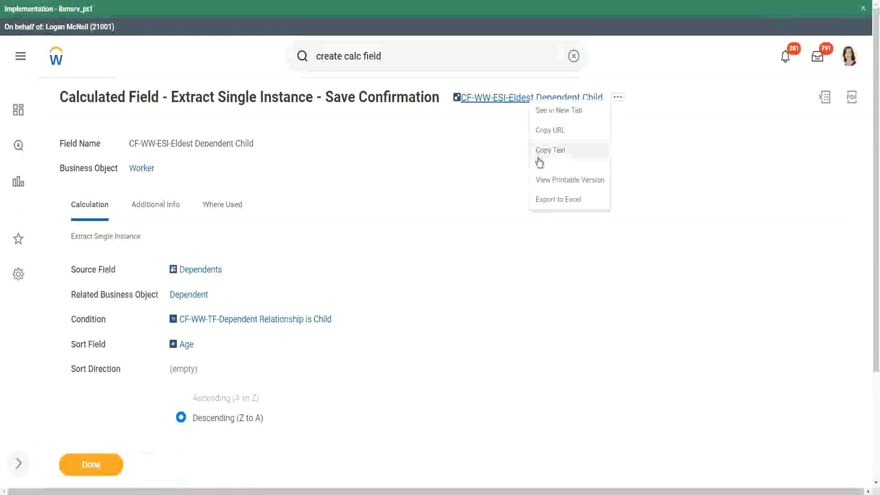
click(391, 55)
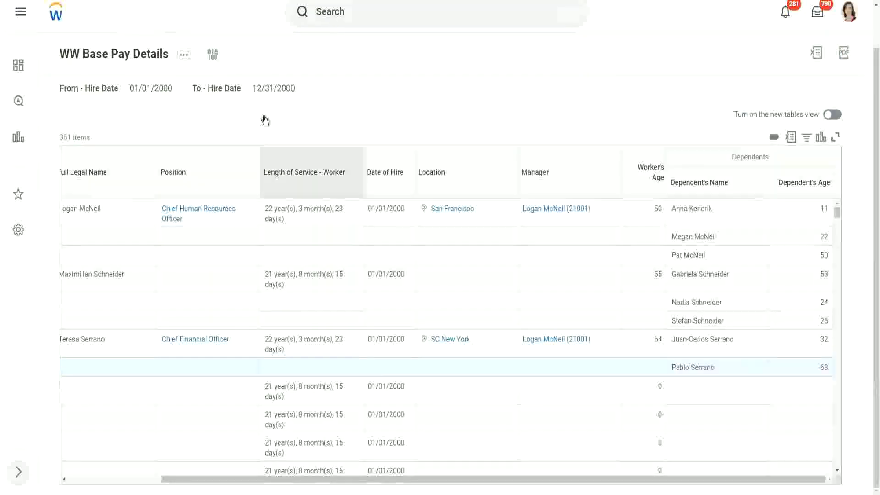
Step: Open the WW Base Pay Details custom report for editing
click(184, 55)
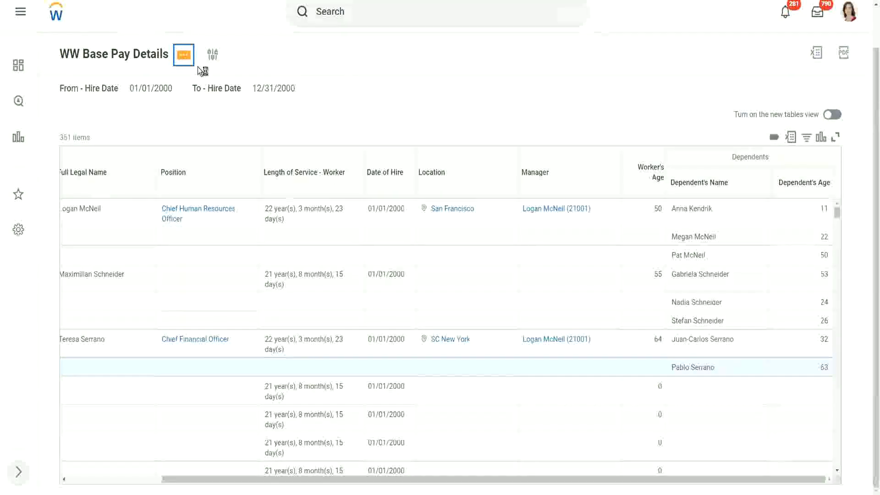
click(184, 58)
mouse_move(241, 104)
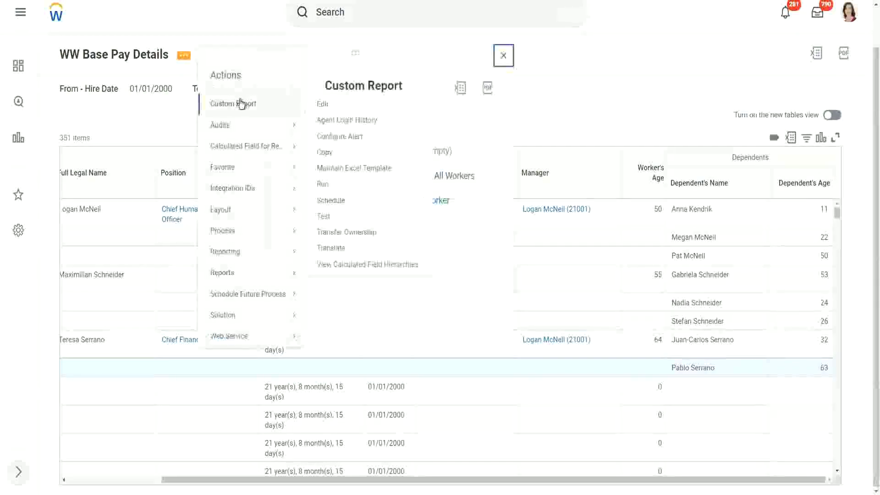
click(321, 104)
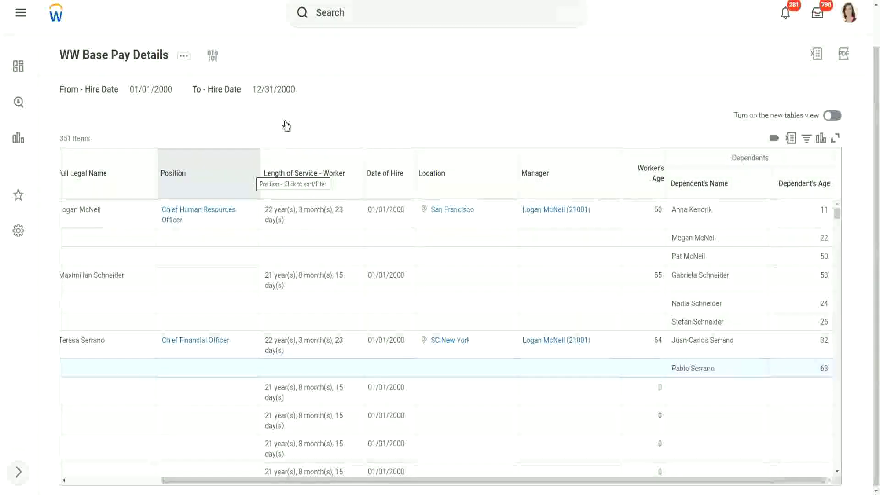
click(183, 58)
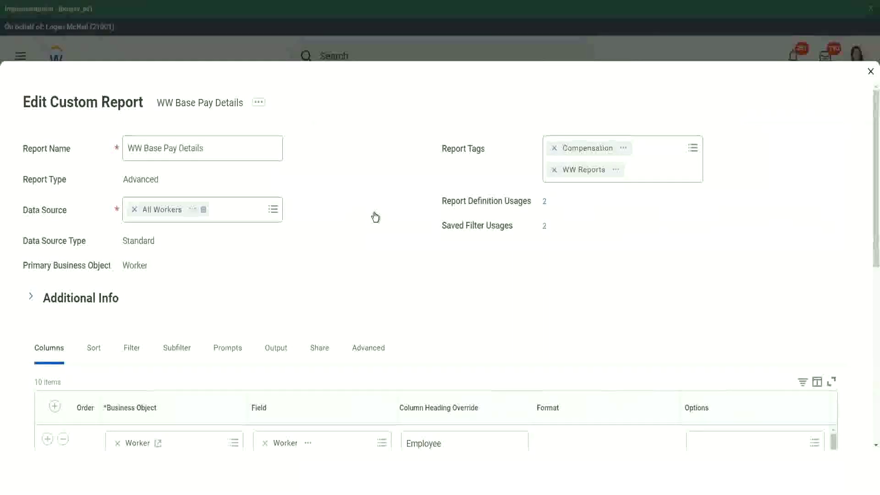
scroll(375, 216, down, 6)
scroll(248, 335, down, 3)
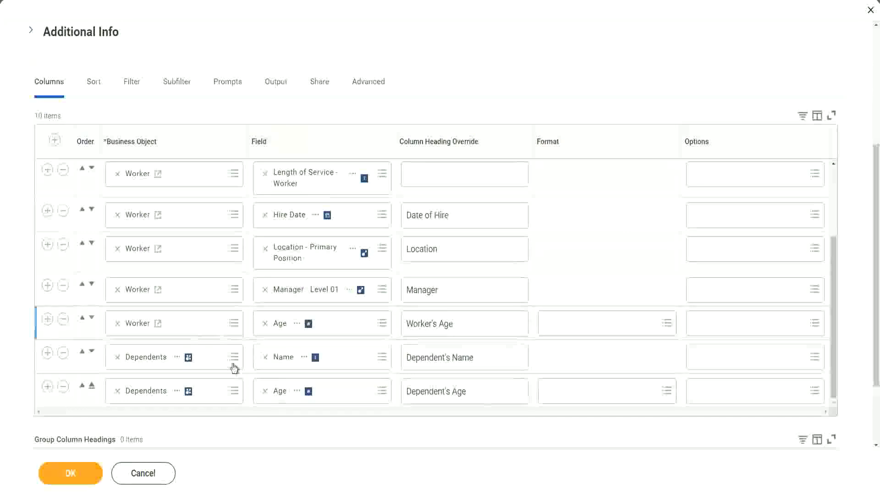
Step: Add a Worker column directly after Worker's Age using the field CF-WW-ESI-Eldest Dependent Child
click(48, 320)
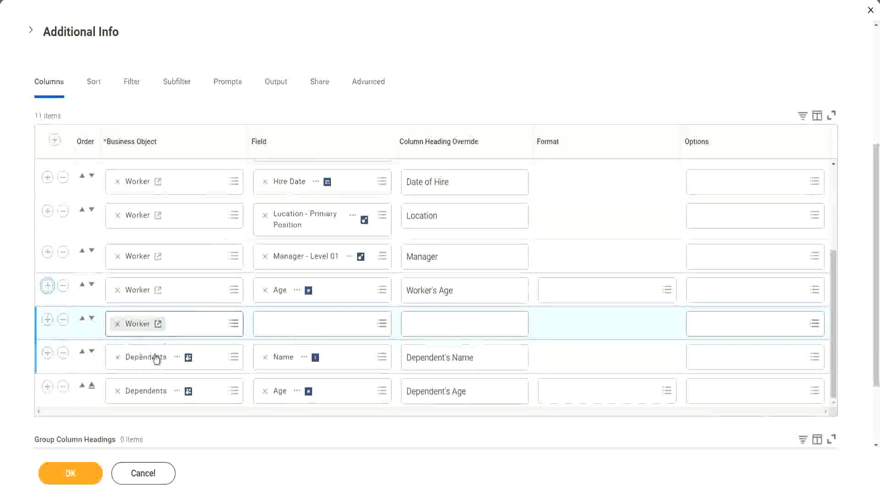
click(291, 319)
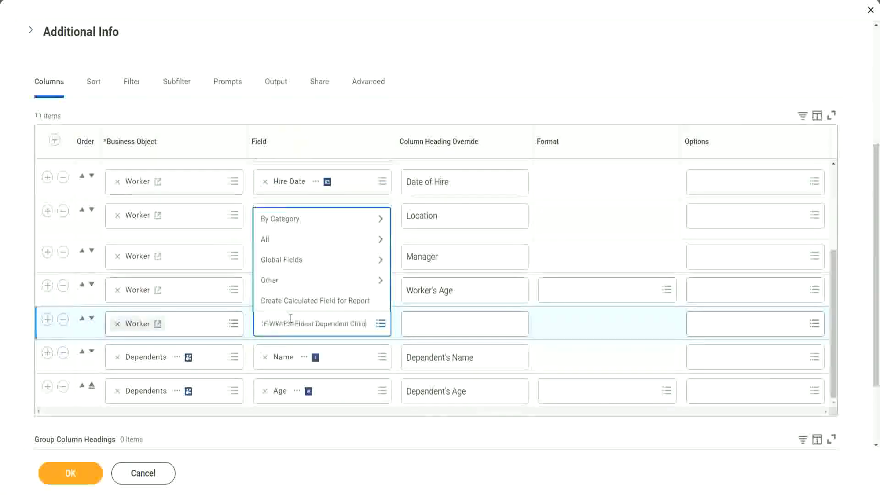
text(CF-WW-EBI-Eldest Dependent Child)
key(Return)
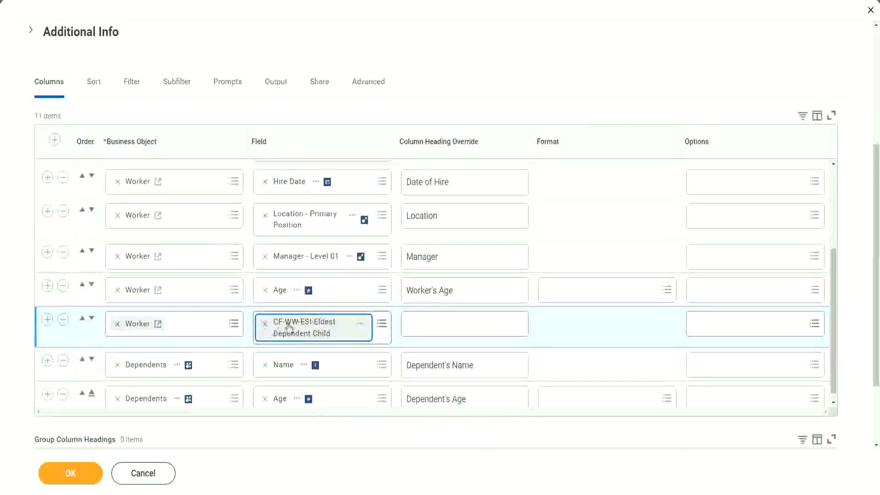
Step: Override the new column's heading with "Eldest Dependent Child" and save the report definition
click(425, 324)
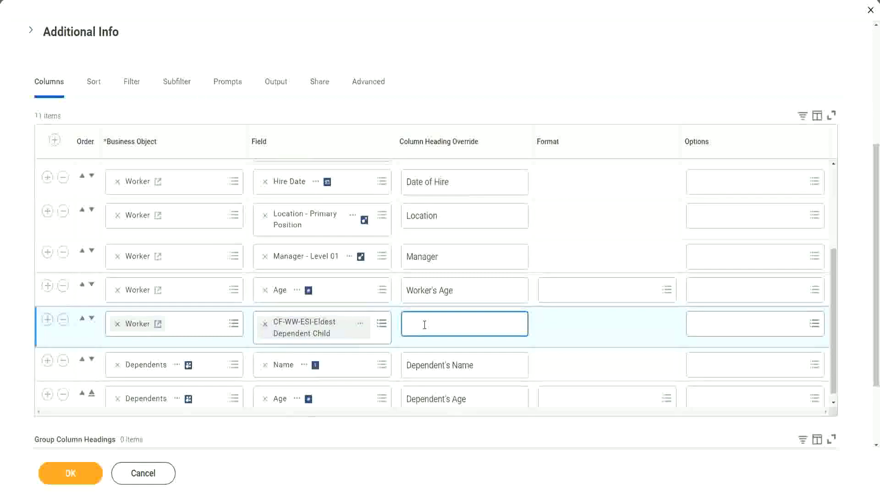
text(Eld)
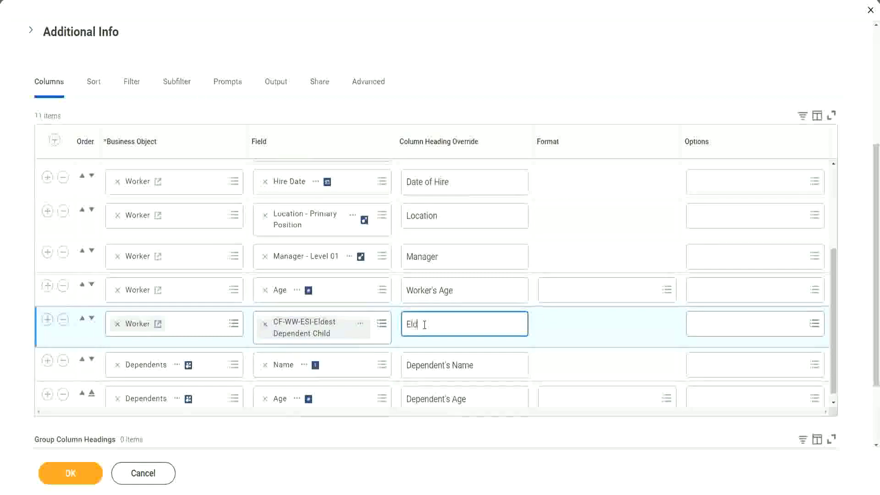
text(est De)
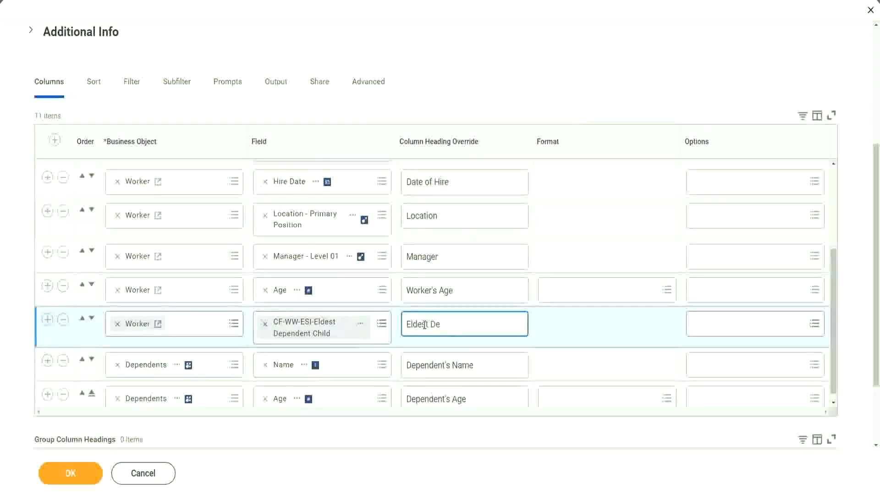
text(penden)
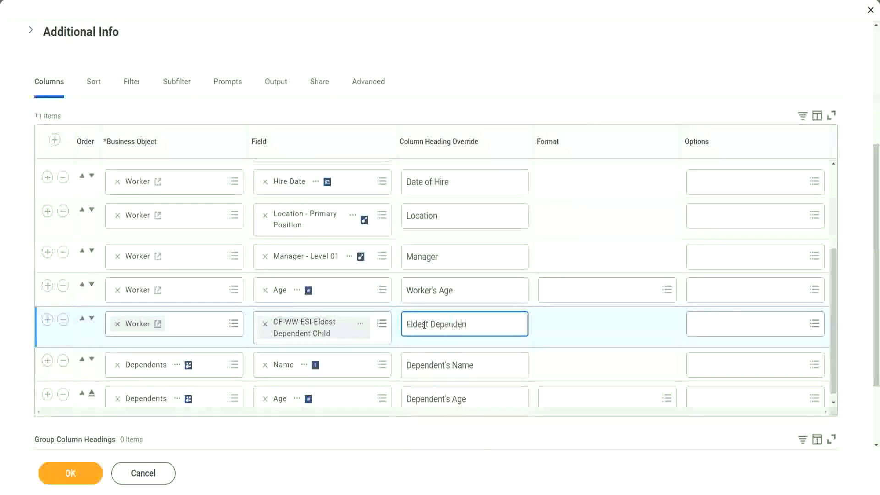
text(t Child)
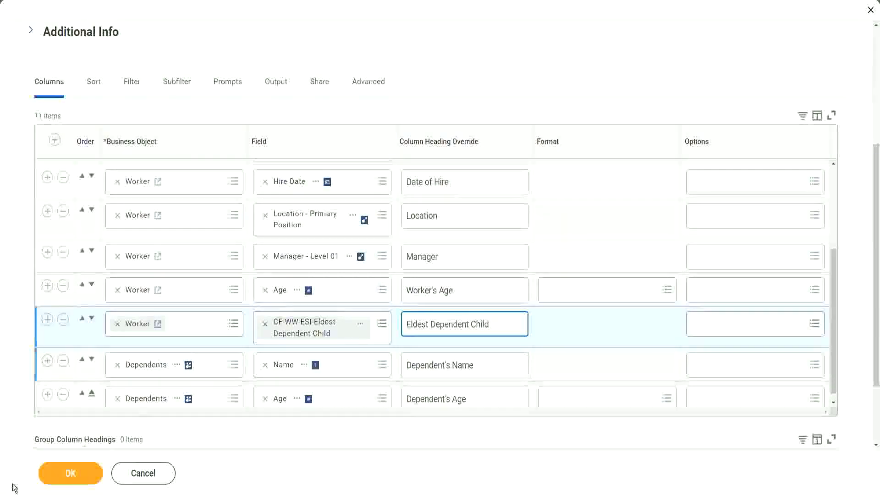
click(74, 476)
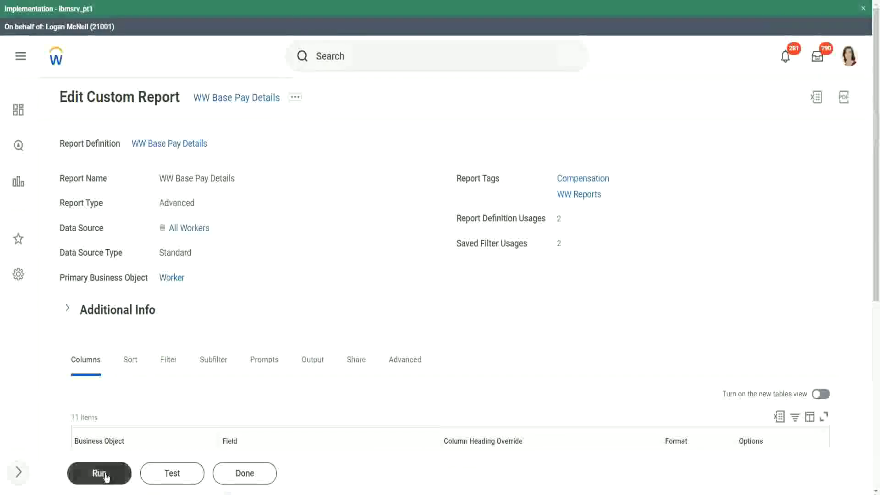
Step: Run the WW Base Pay Details report for hire dates from 01/01/2000 to 12/31/2000
click(106, 474)
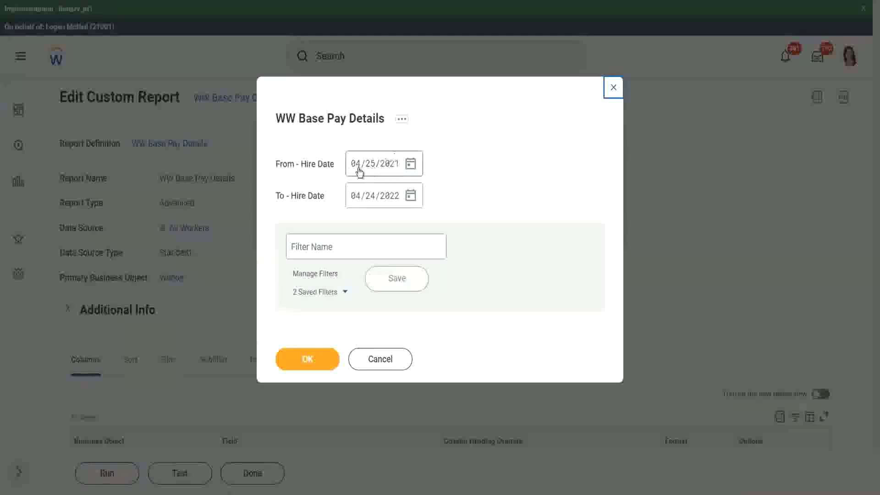
click(355, 169)
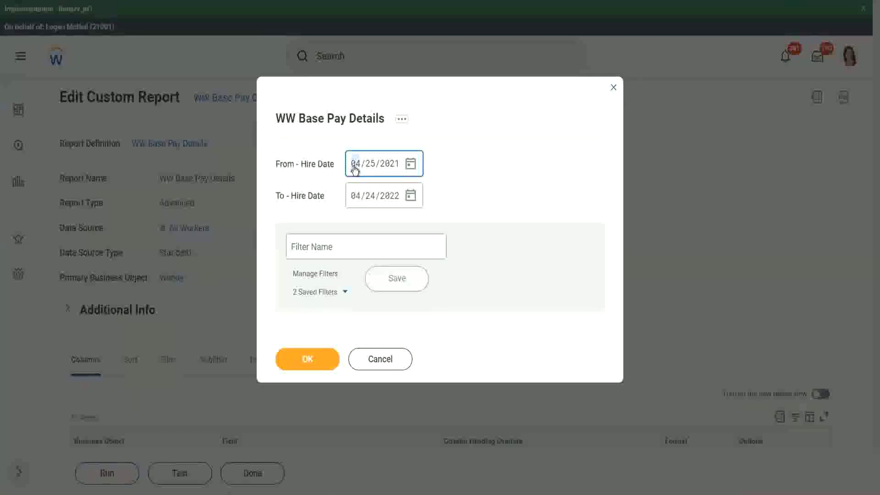
text(0101)
click(355, 199)
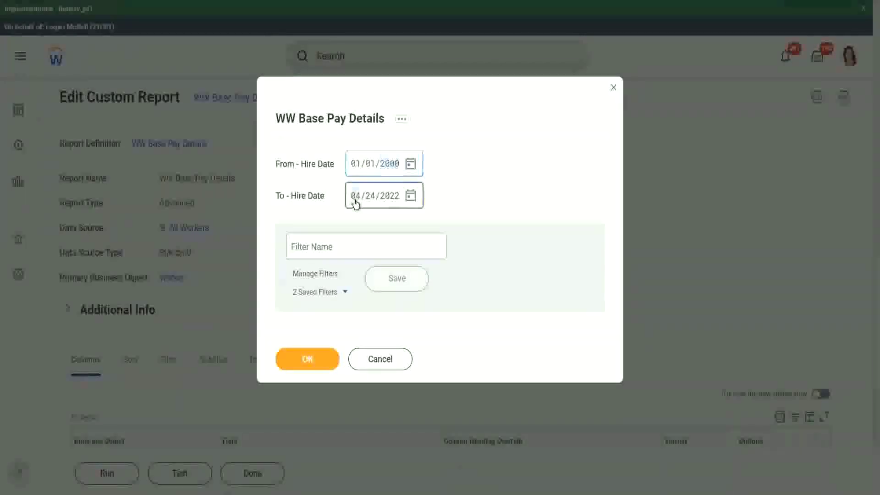
text(1231)
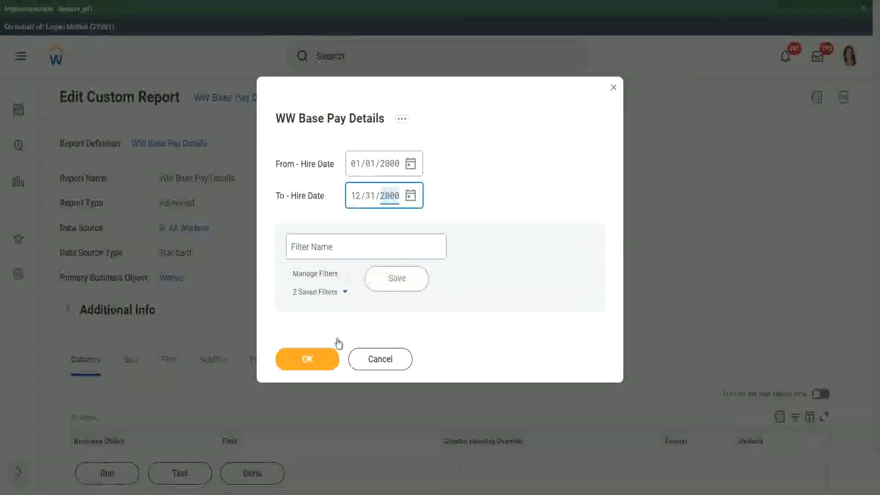
click(320, 360)
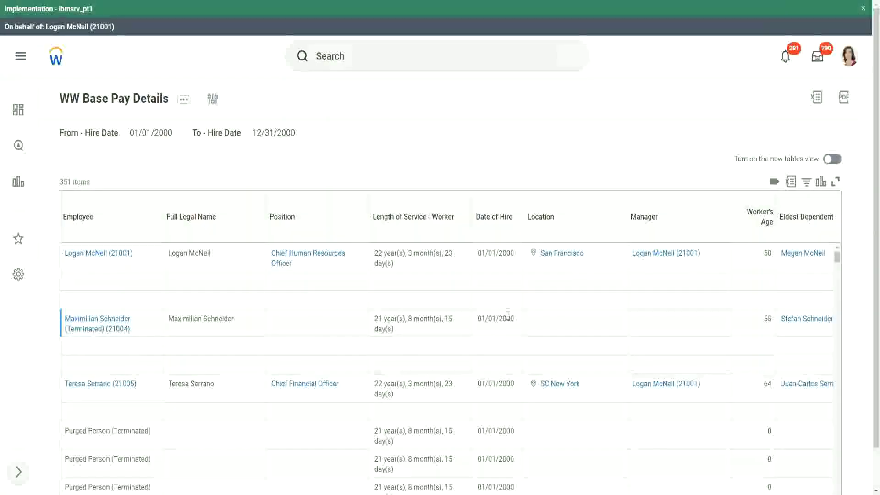
Step: Examine the first worker's Eldest Dependent Child value against the dependents' names and ages in the report output
scroll(507, 316, down, 1)
scroll(820, 307, up, 1)
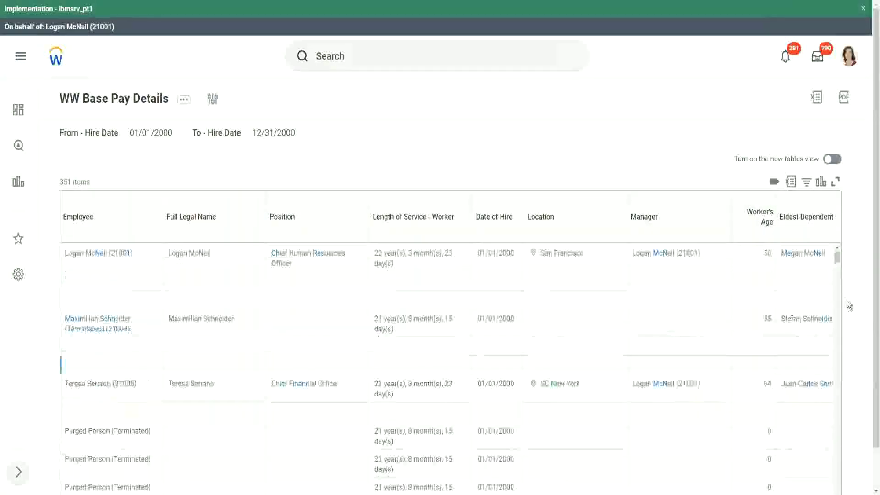
scroll(870, 343, down, 1)
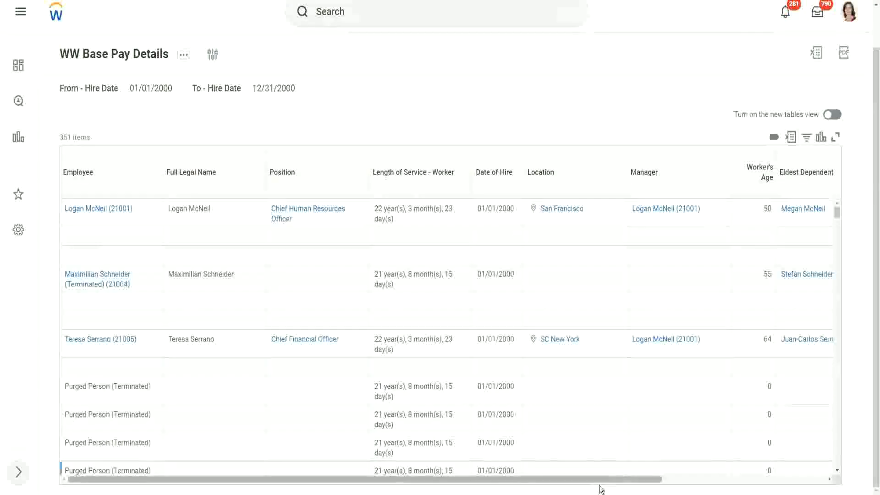
drag(613, 479, 809, 489)
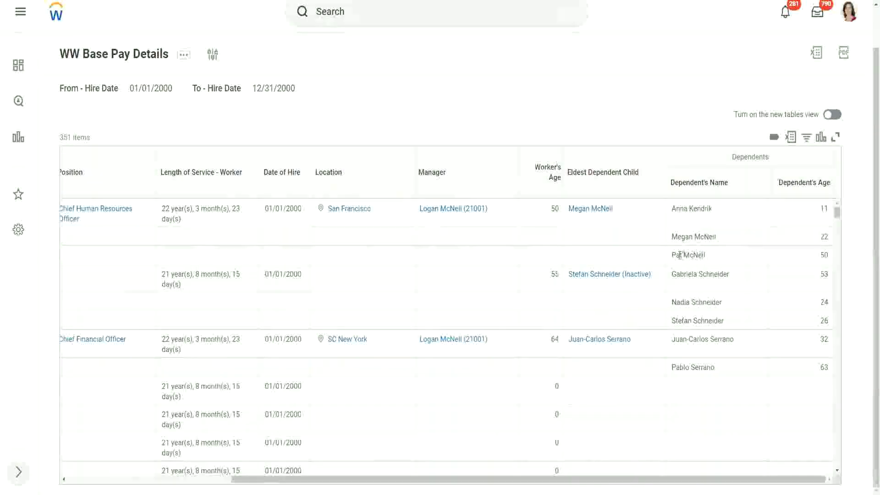
drag(672, 256, 717, 241)
drag(671, 209, 713, 216)
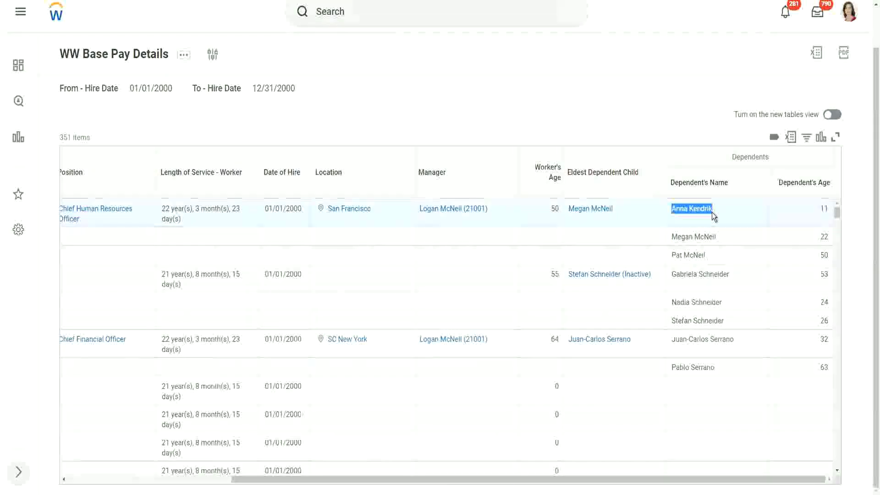
click(698, 206)
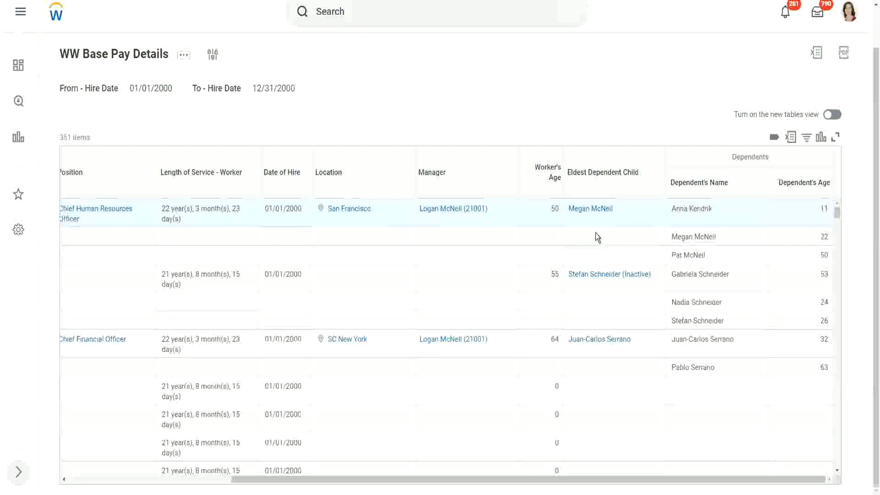
Step: View the first worker's eldest dependent child record in a separate tab, check its relationship and age, and close it
right_click(588, 208)
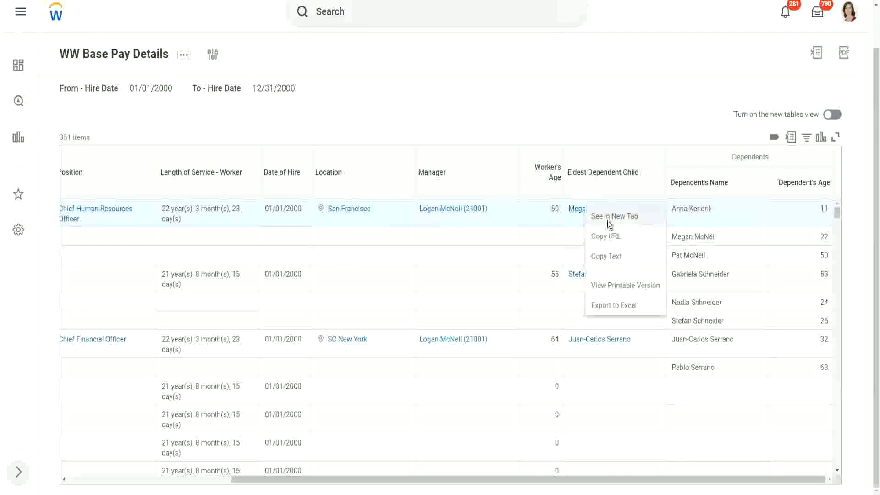
click(609, 218)
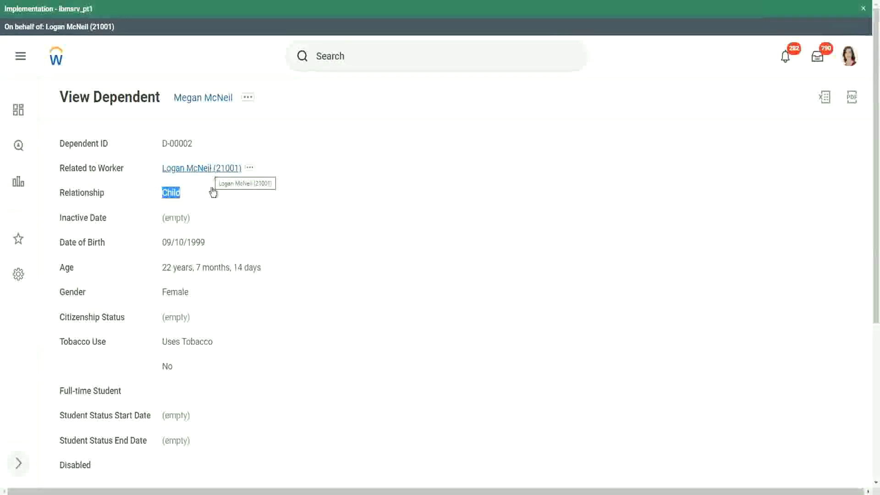
click(258, 265)
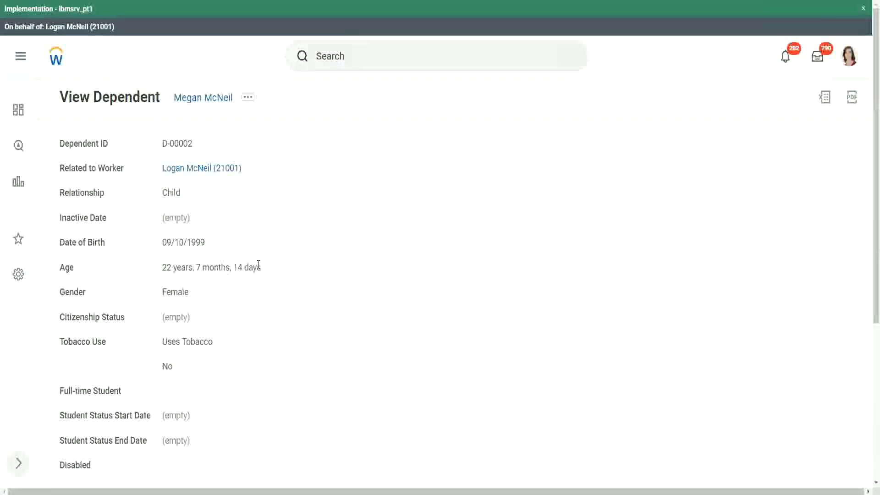
scroll(244, 295, down, 3)
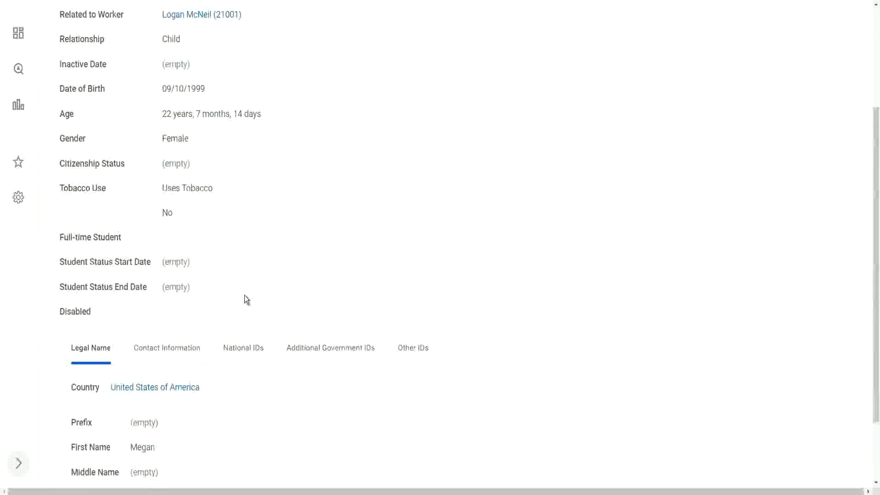
scroll(245, 298, down, 2)
scroll(250, 122, up, 5)
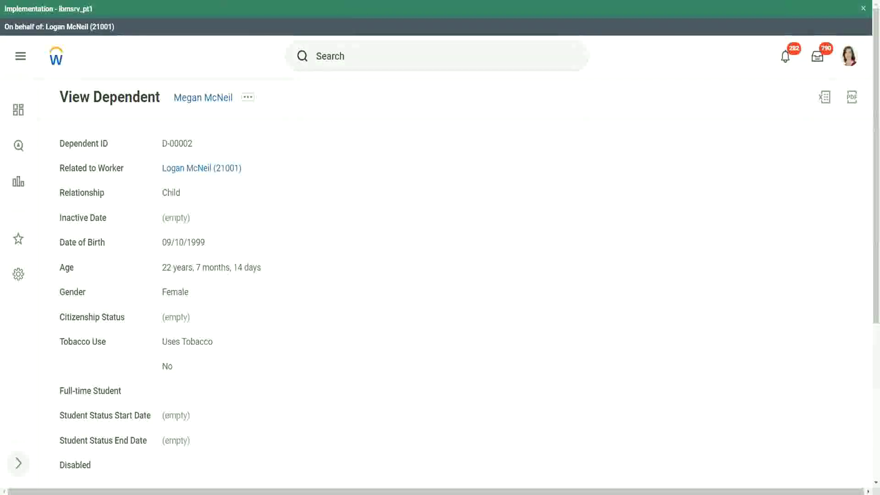
key(ctrl+w)
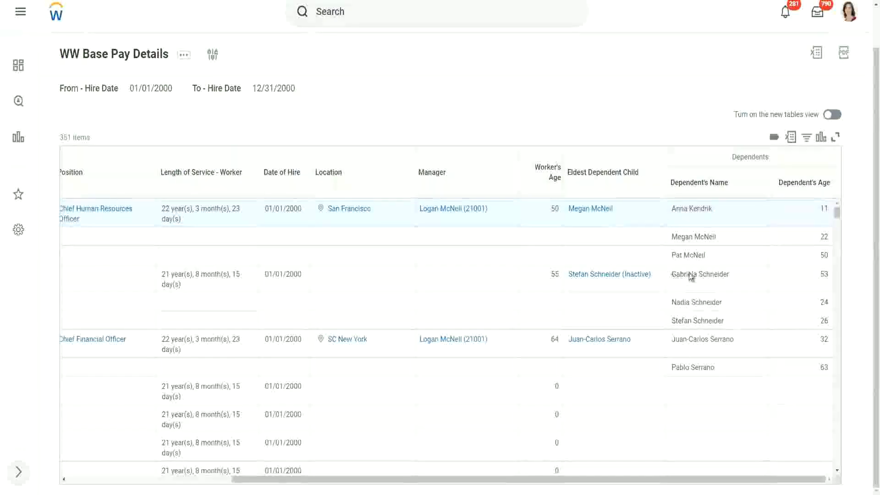
Step: Compare the other workers' Eldest Dependent Child values with their listed dependents and ages in the report output
drag(672, 275, 729, 274)
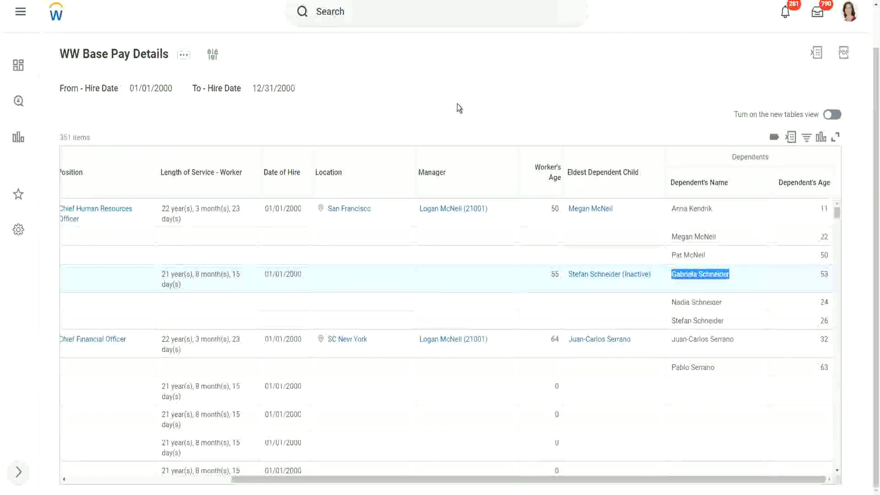
click(443, 110)
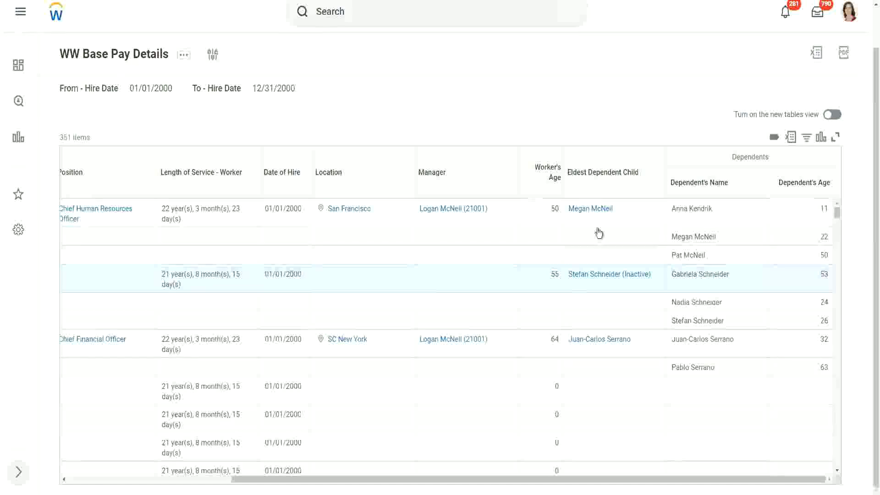
scroll(700, 326, down, 2)
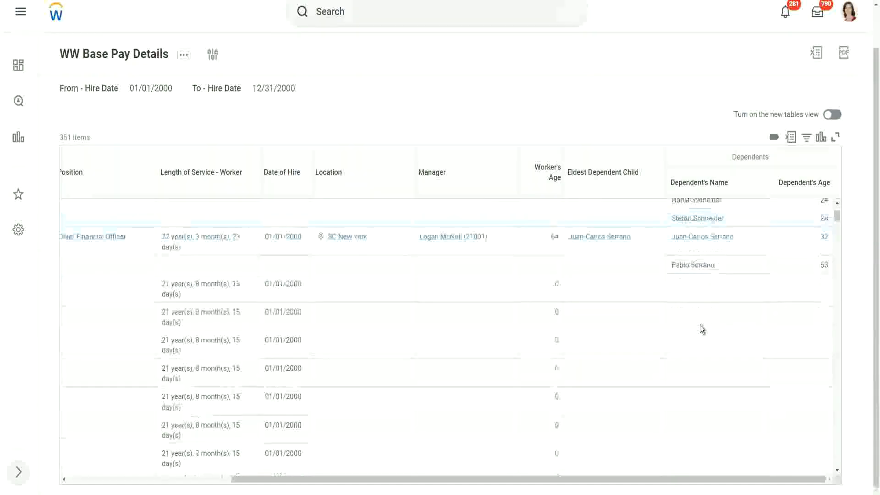
scroll(699, 325, up, 2)
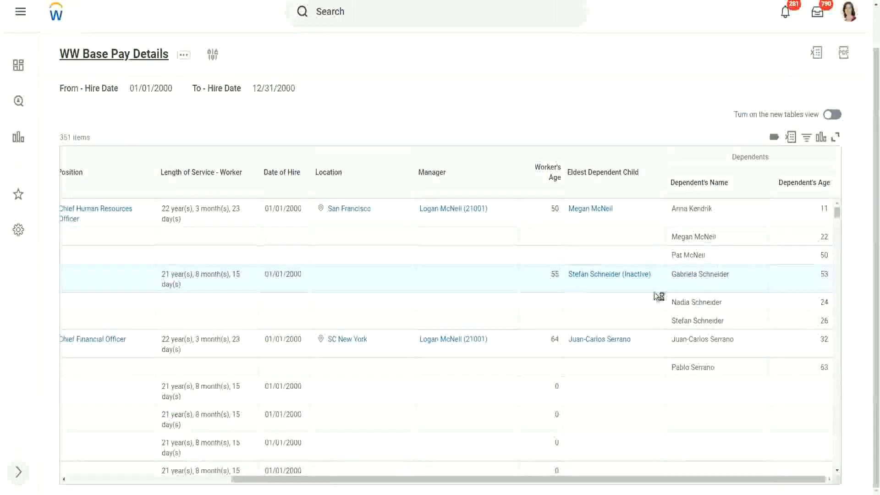
scroll(658, 328, down, 2)
scroll(609, 350, down, 1)
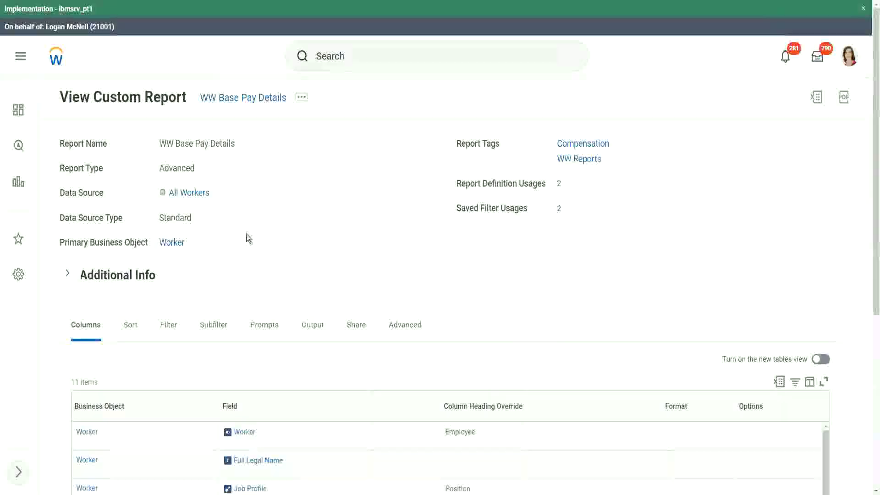
Step: Open the WW Base Pay Details report definition for editing at its Eldest Dependent Child column
click(303, 100)
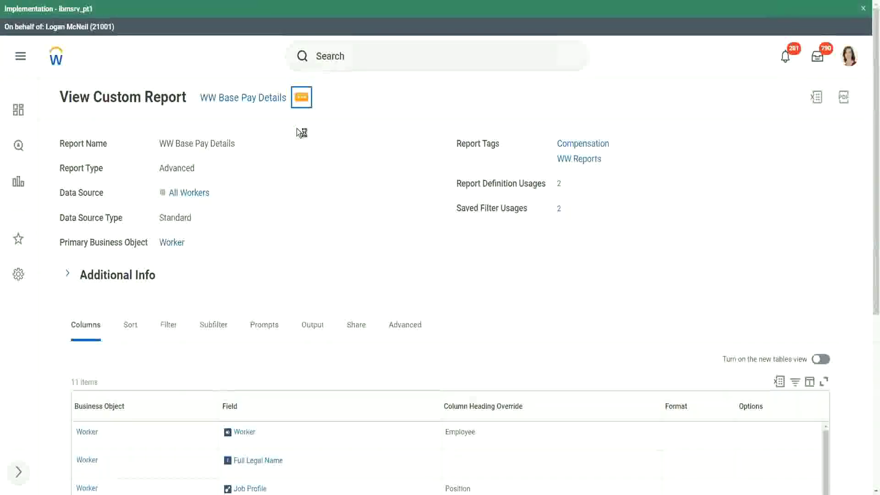
mouse_move(353, 151)
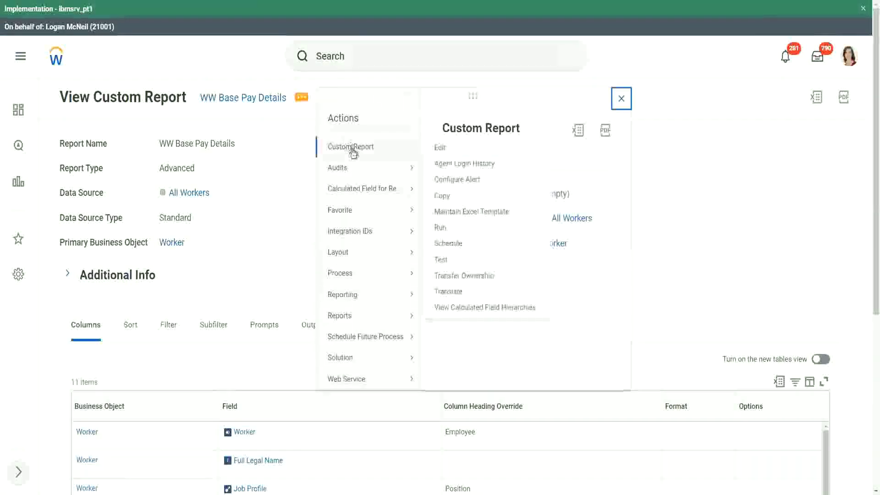
click(441, 148)
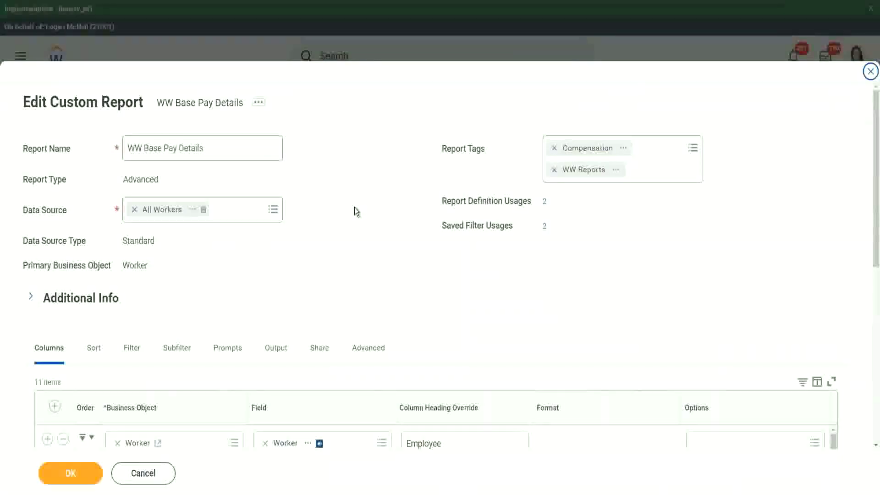
scroll(356, 212, down, 4)
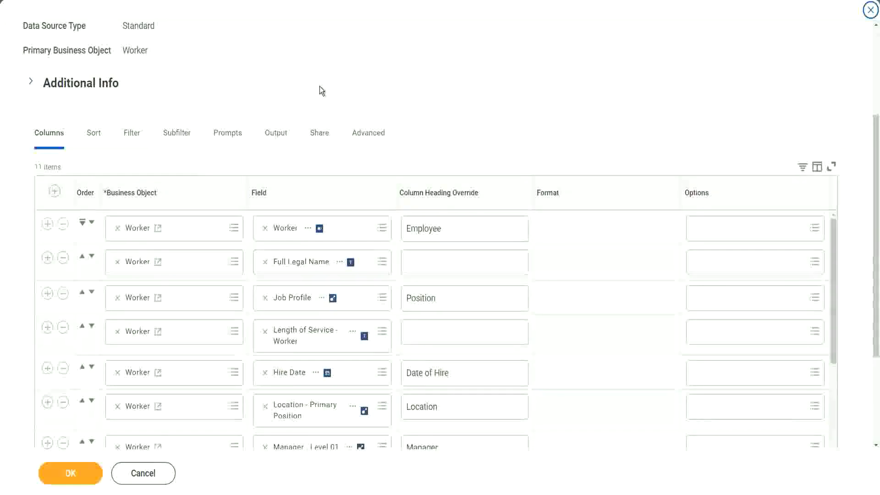
scroll(320, 86, down, 3)
scroll(422, 208, down, 2)
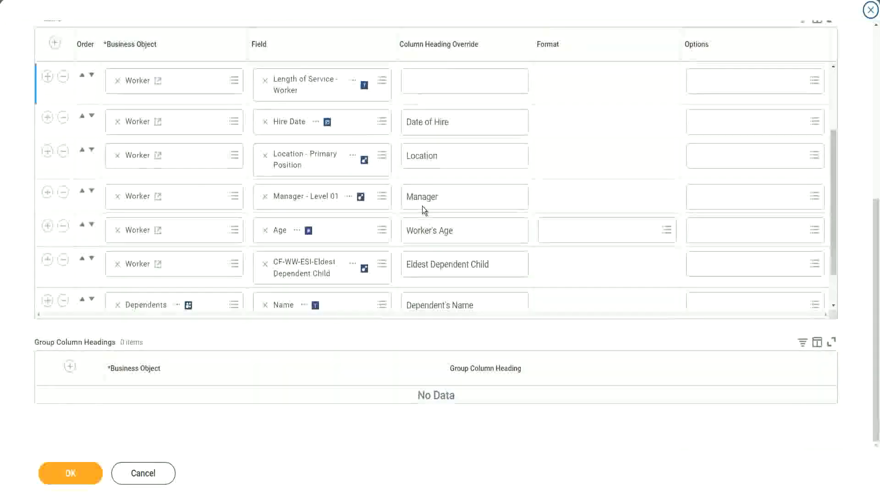
Step: Add a filter condition after the Employee condition, using the report field CF-WW-ESI-Eldest Dependent Child
scroll(421, 207, down, 1)
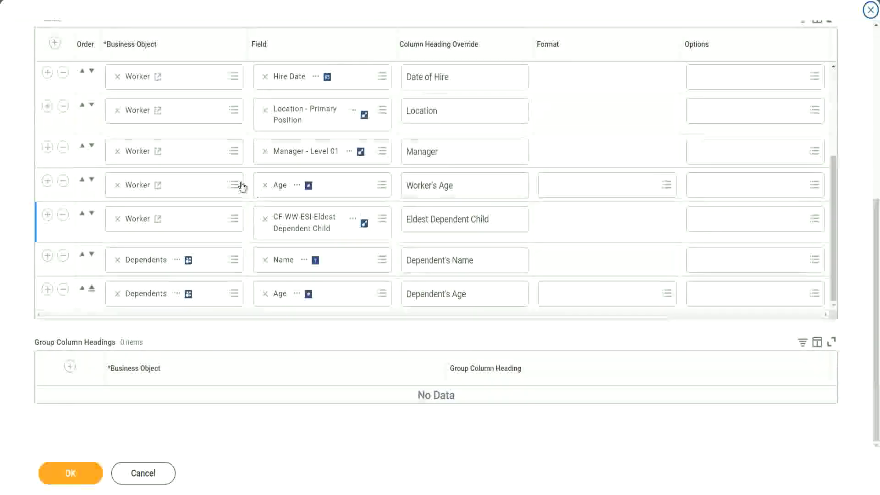
scroll(236, 174, up, 3)
scroll(227, 143, up, 3)
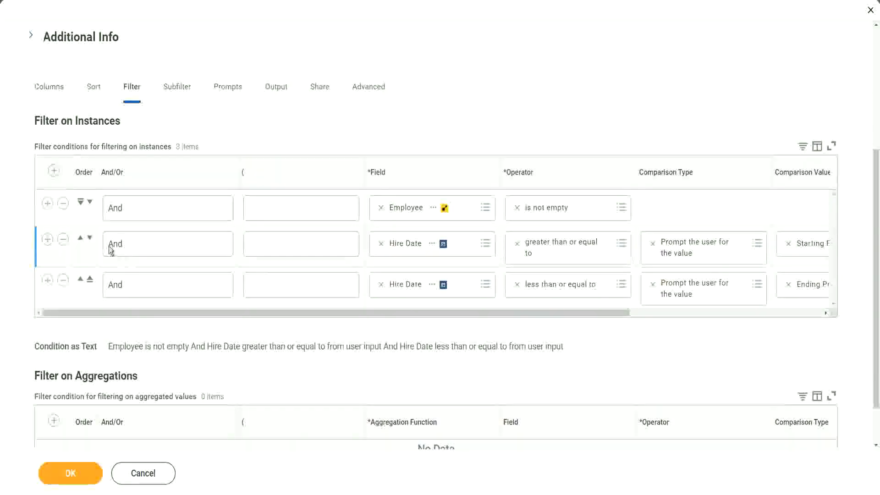
click(48, 203)
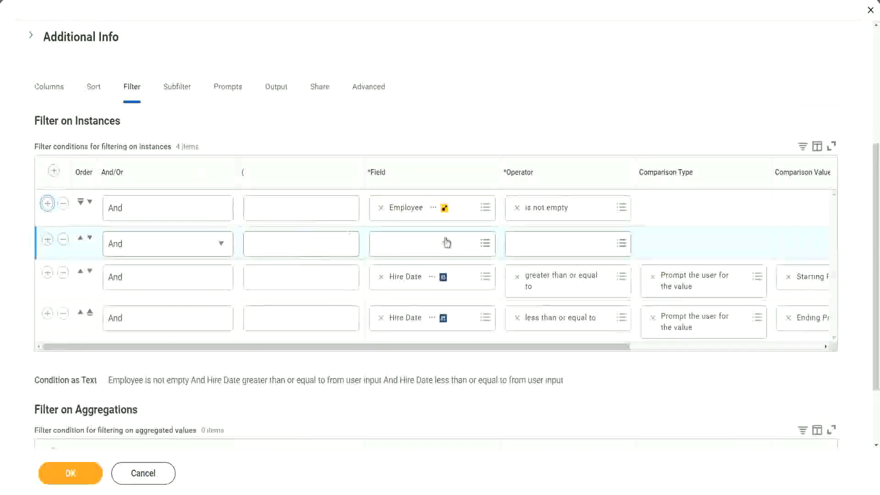
click(446, 240)
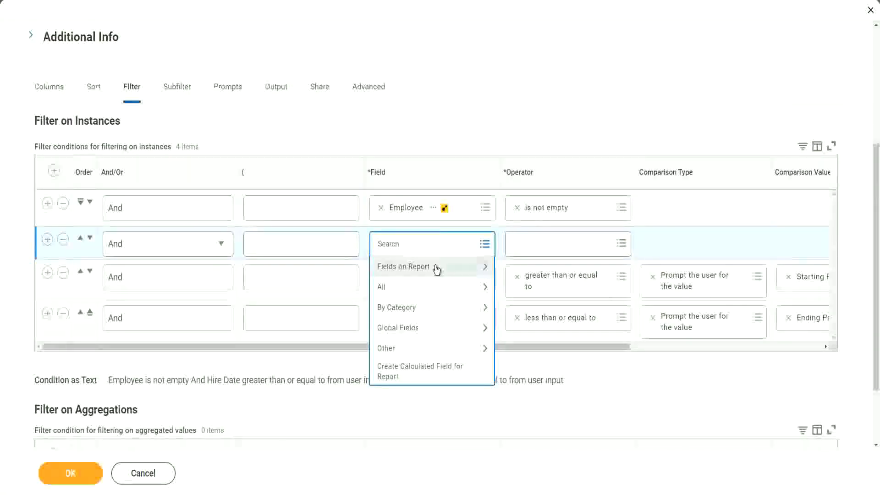
click(436, 269)
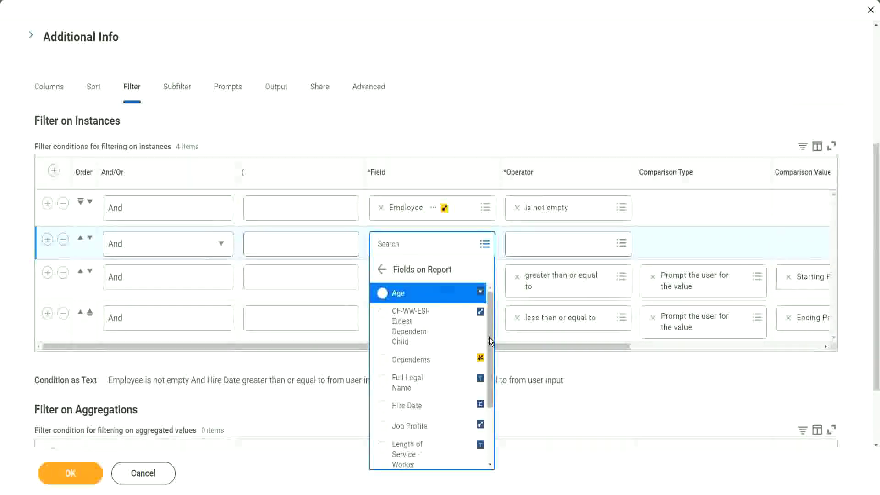
mouse_move(488, 337)
mouse_down()
mouse_move(490, 408)
mouse_move(490, 335)
mouse_up()
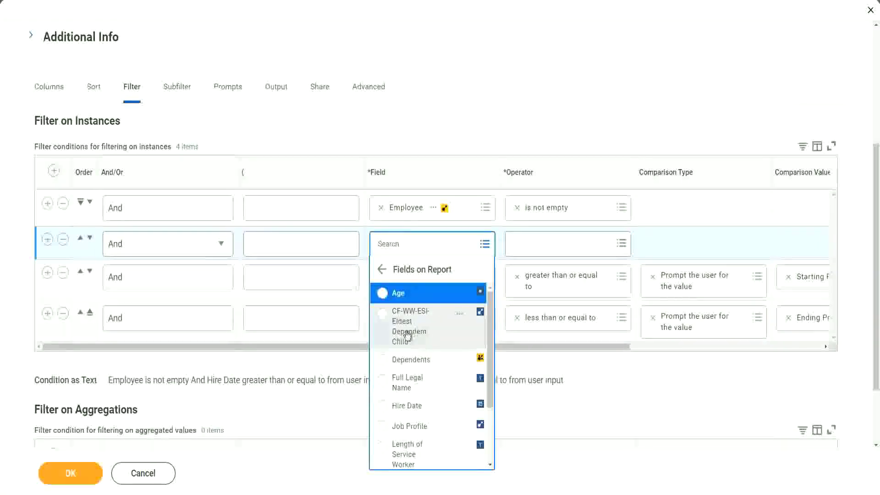
click(407, 336)
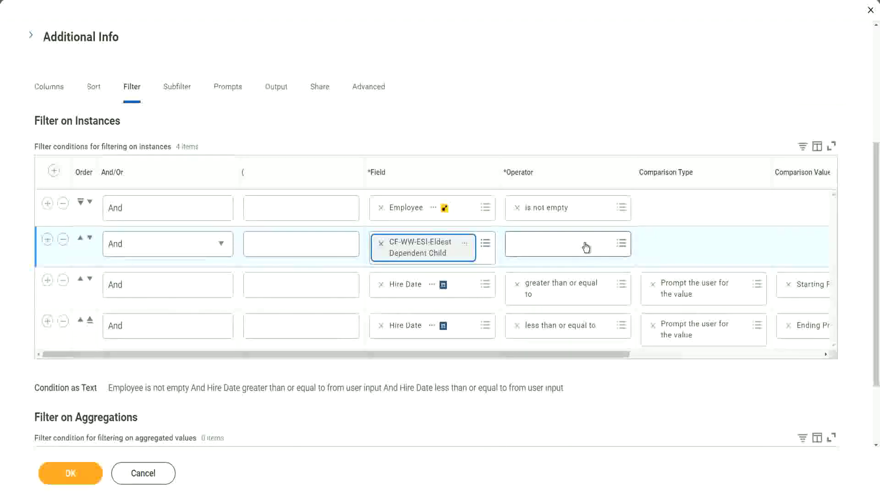
Step: Set the Eldest Dependent Child condition's operator to "is not empty" and save the report definition
click(586, 247)
click(566, 263)
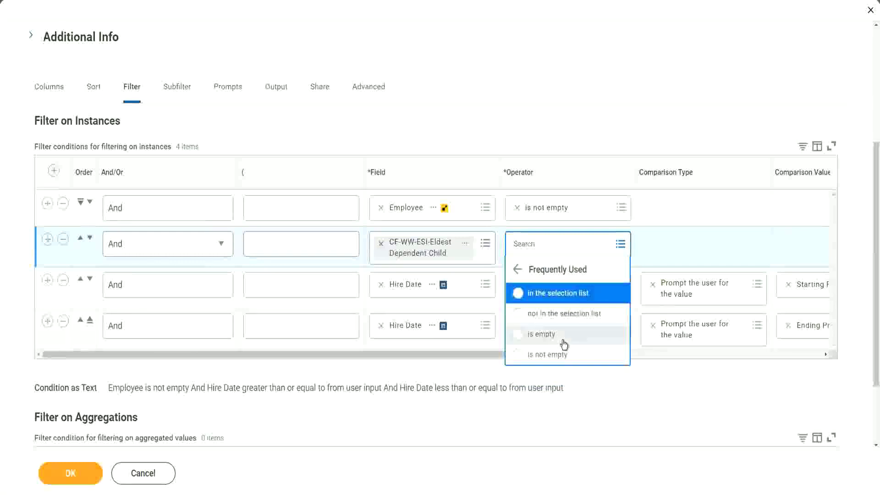
click(562, 356)
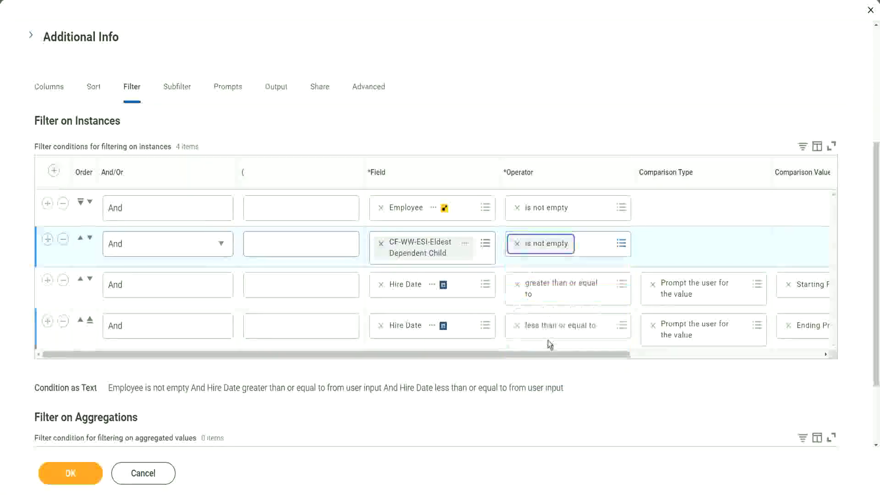
click(455, 139)
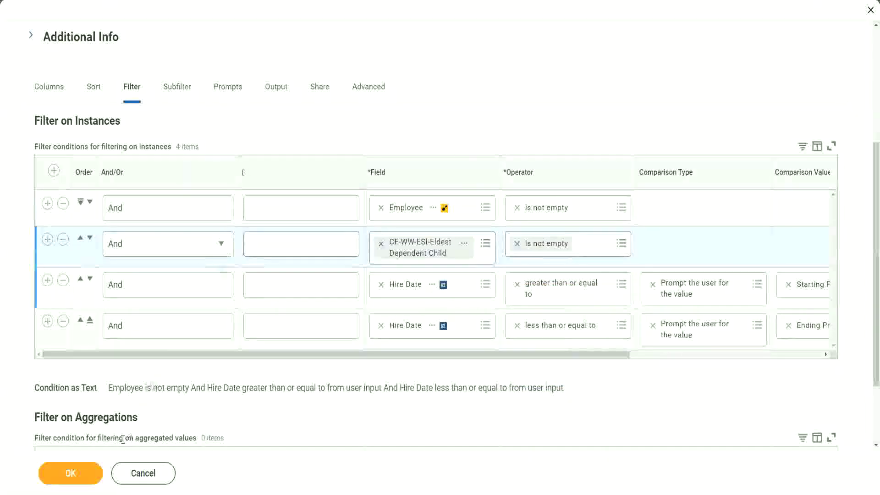
click(71, 474)
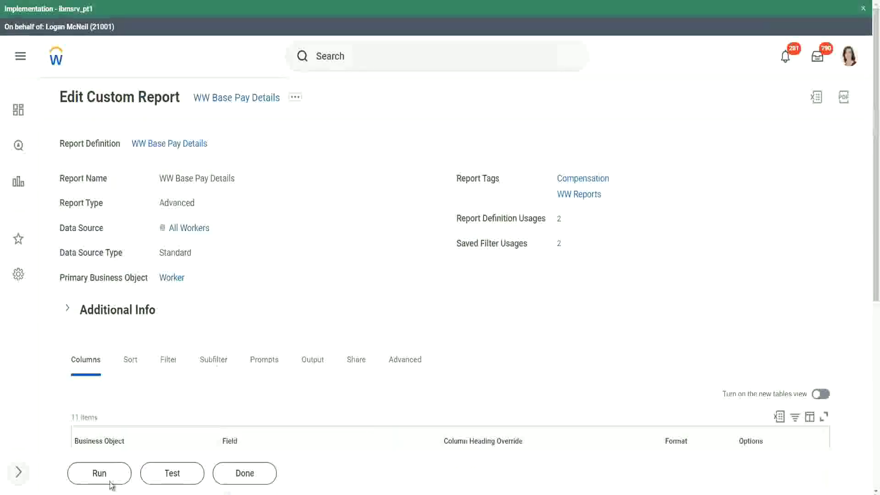
Step: Run the WW Base Pay Details report for hire dates from 01/01/2000 to 12/31/2000
click(100, 474)
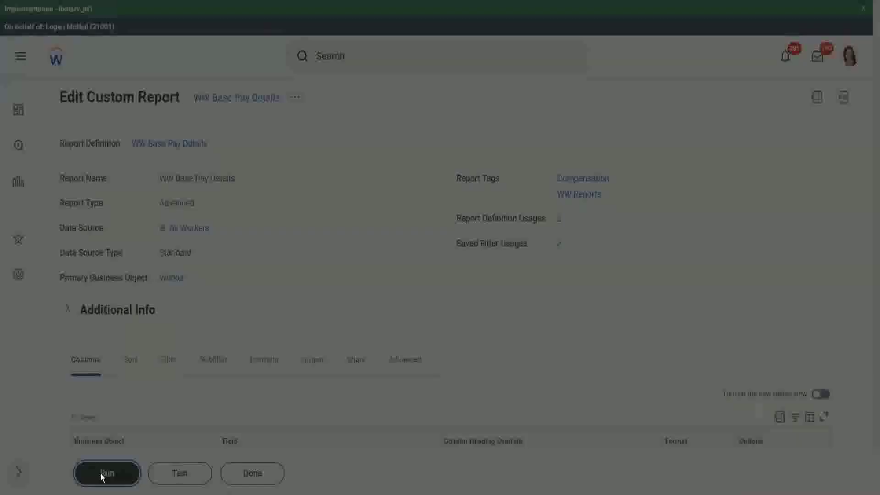
click(357, 165)
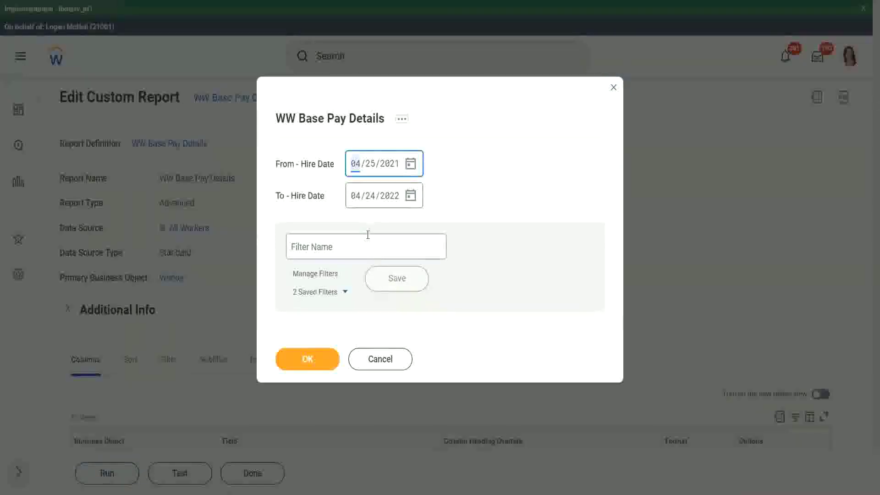
text(01/01/)
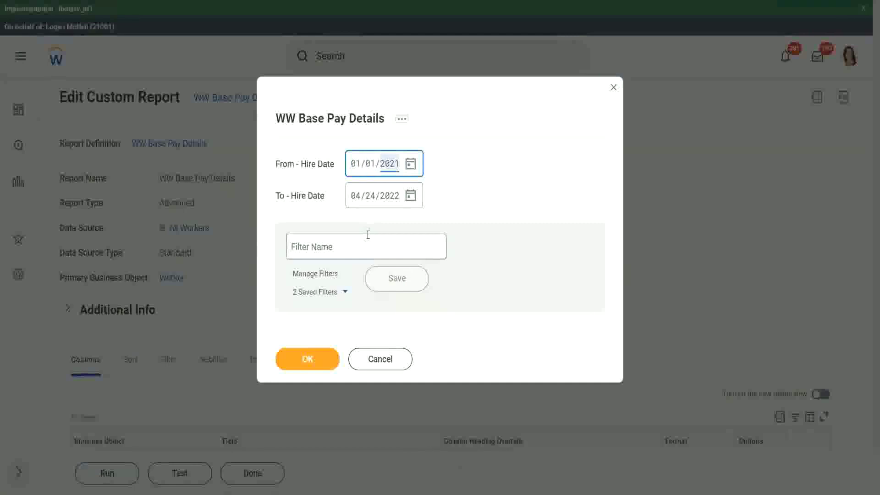
text(2000)
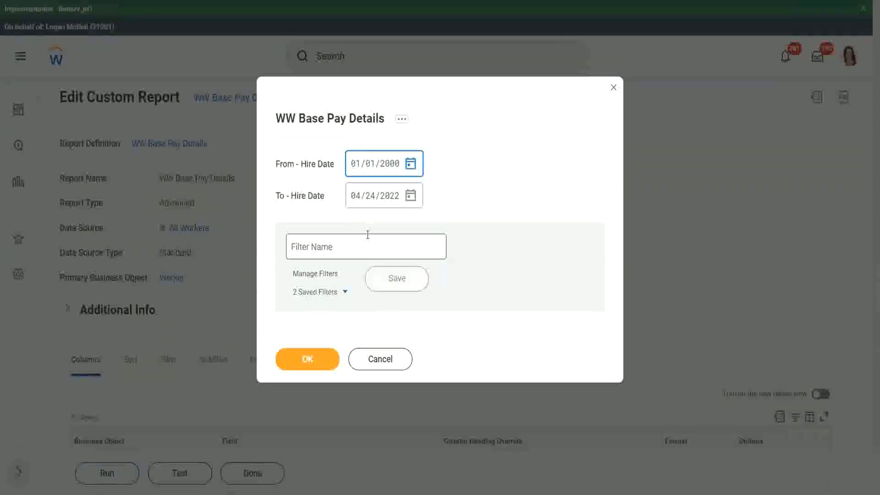
key(Tab)
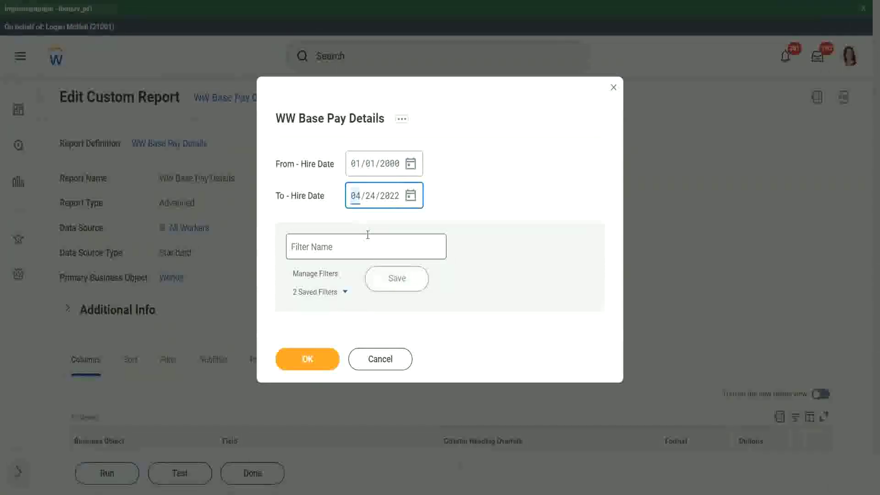
text(1231)
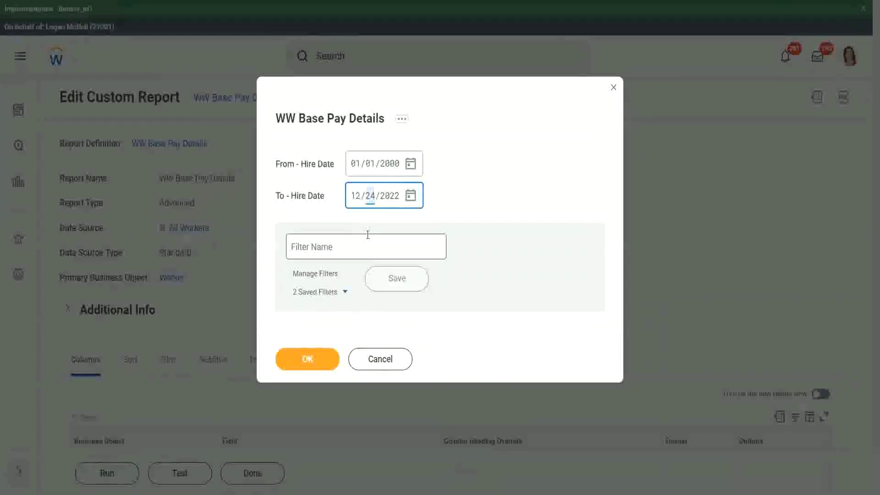
click(308, 355)
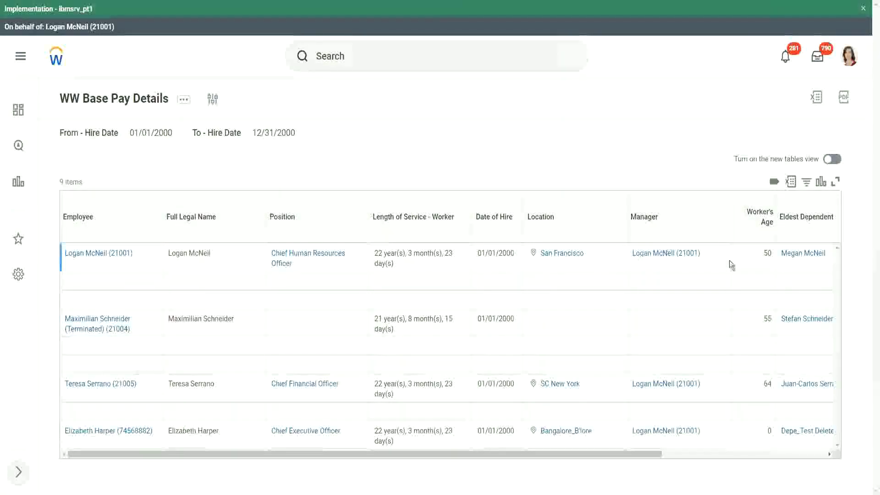
Step: Check the filtered report's workers against their Eldest Dependent Child values and their dependents' names and ages
drag(598, 454, 763, 457)
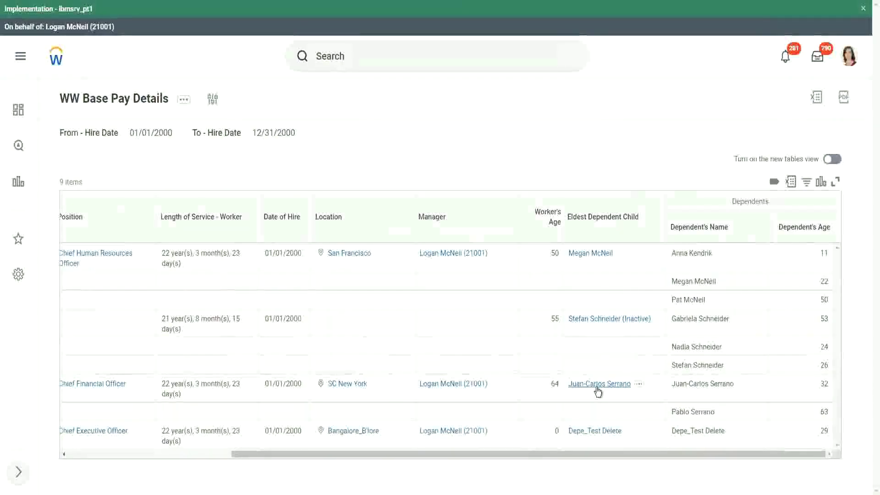
mouse_move(484, 385)
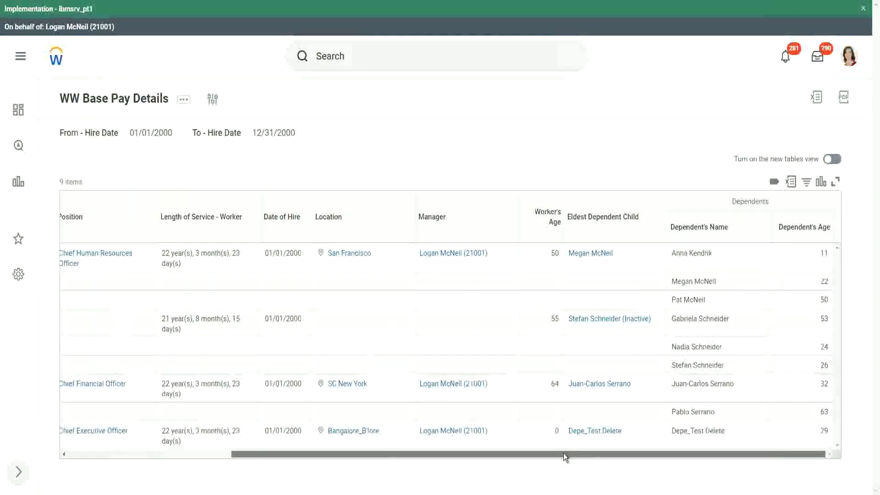
drag(563, 453, 364, 447)
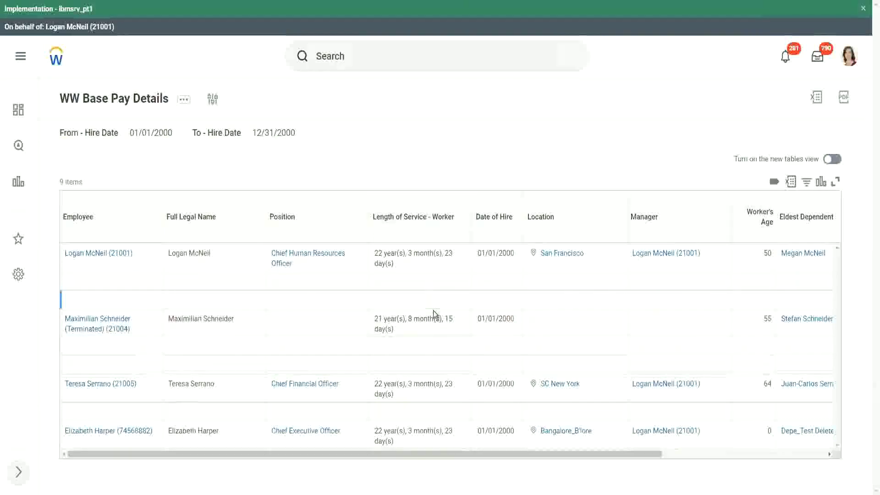
drag(402, 455, 591, 455)
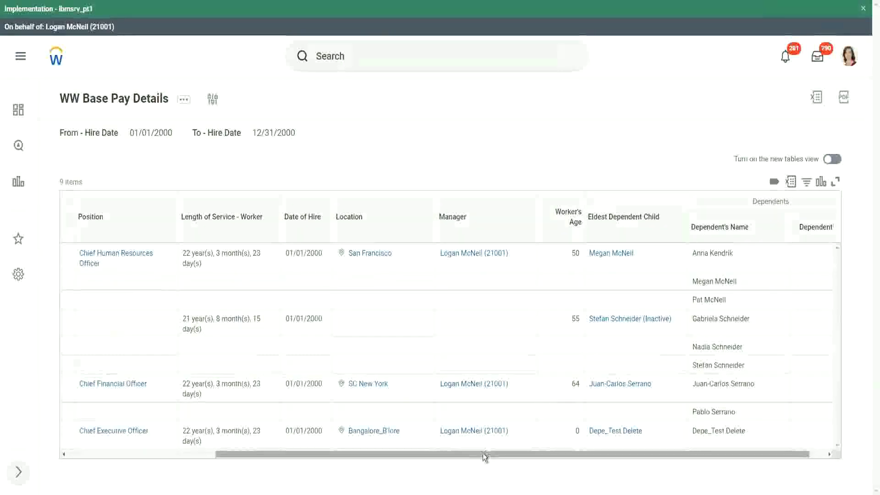
drag(483, 454, 232, 461)
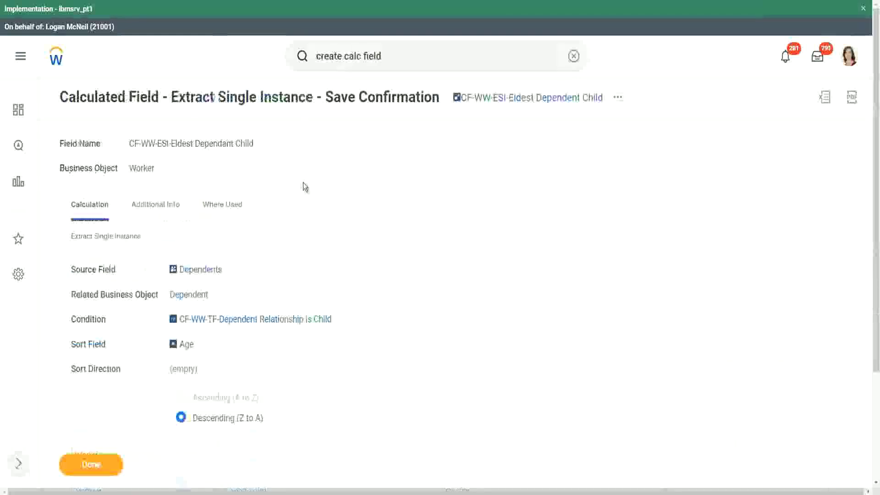
Step: Copy the name of the CF-WW-ESI-Eldest Dependent Child field and start the Create Calculated Field task
right_click(514, 101)
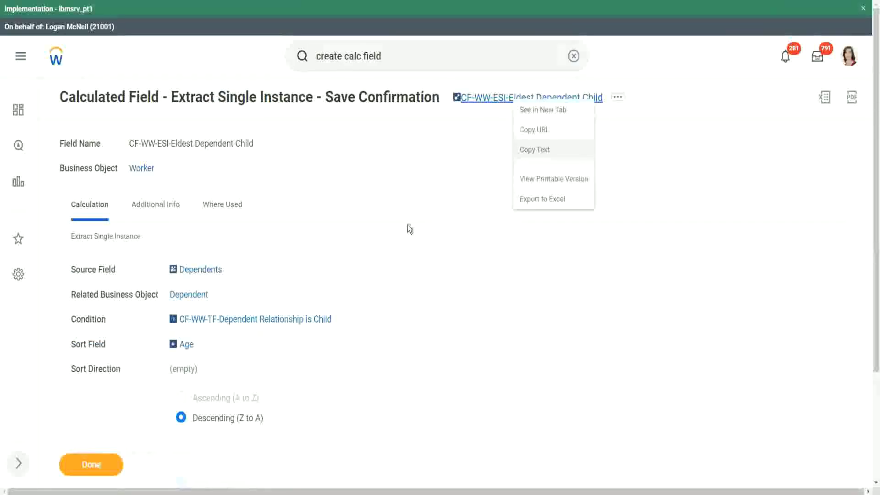
click(551, 151)
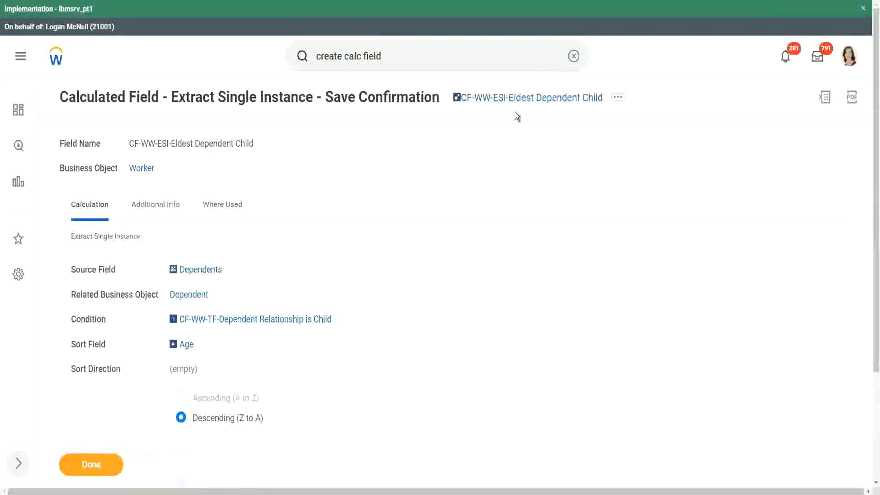
click(395, 57)
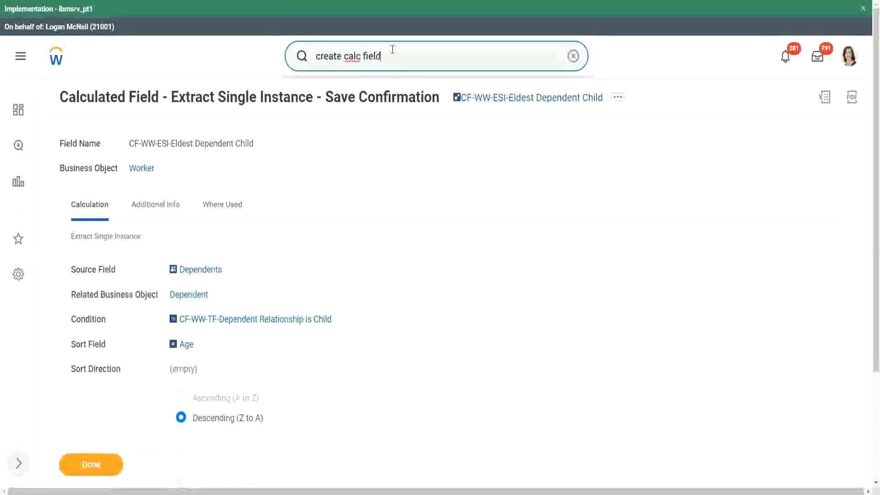
click(392, 51)
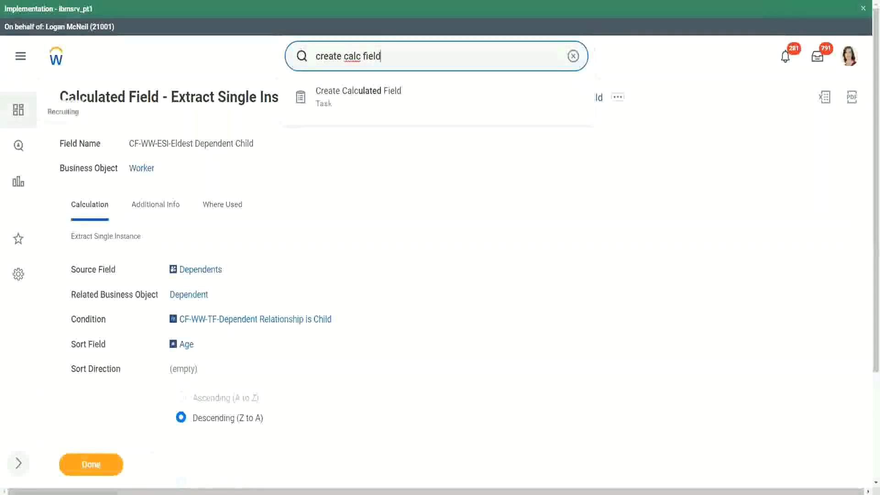
click(363, 94)
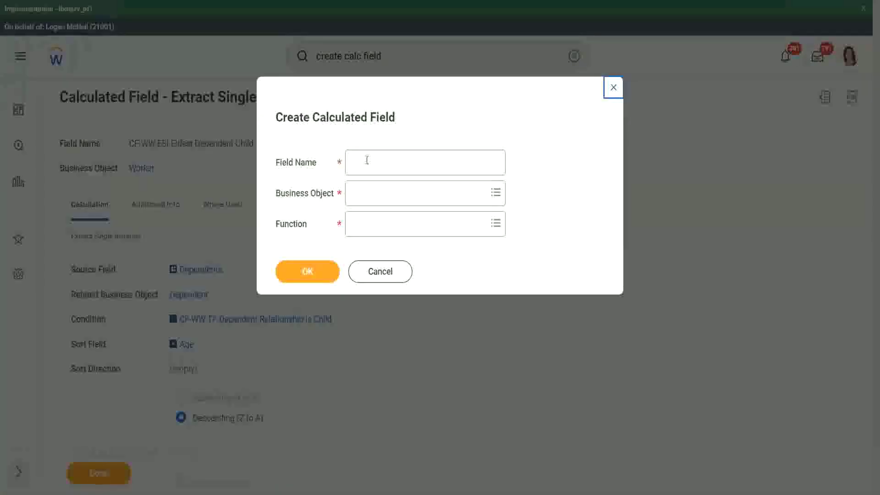
Step: Name the new calculated field "CF-WW-LRV-Age of the eldest Dependent Child", based on the copied field name
click(366, 160)
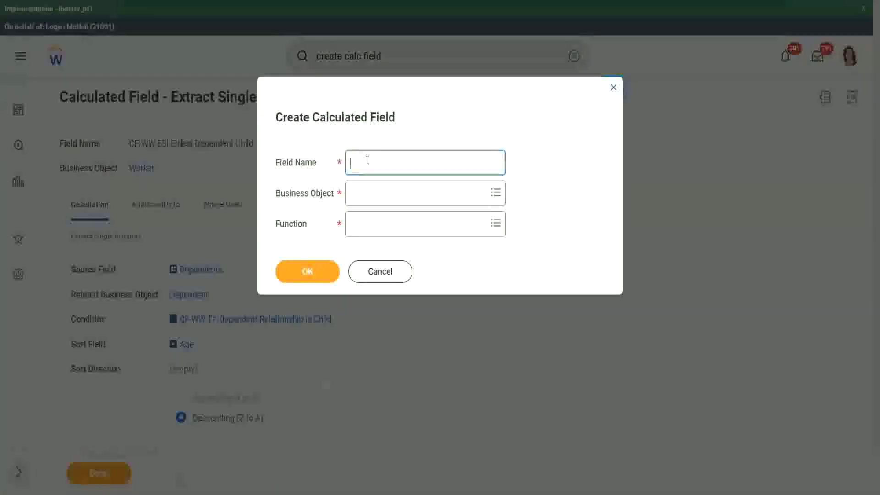
key(ctrl+v)
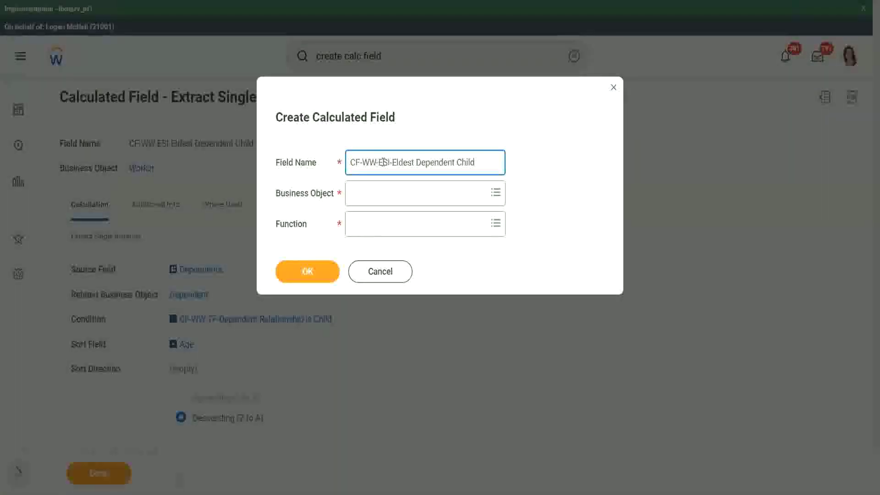
double_click(383, 162)
text(LRV-)
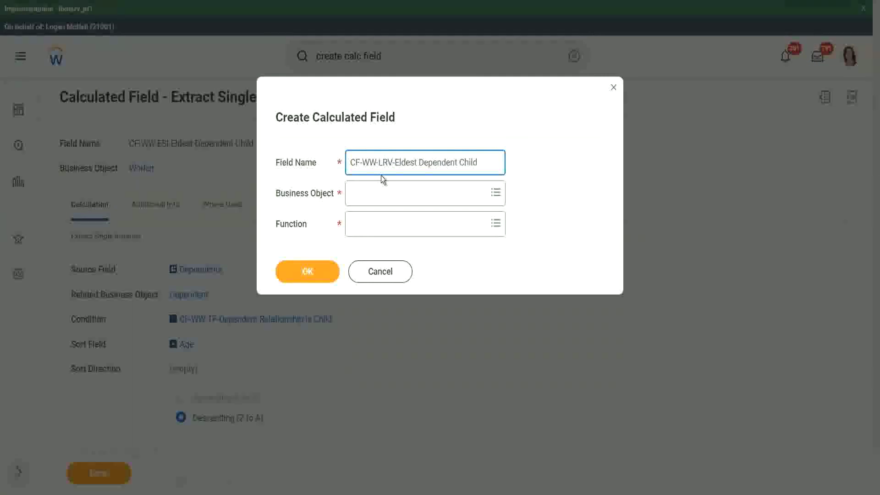
text(Age of )
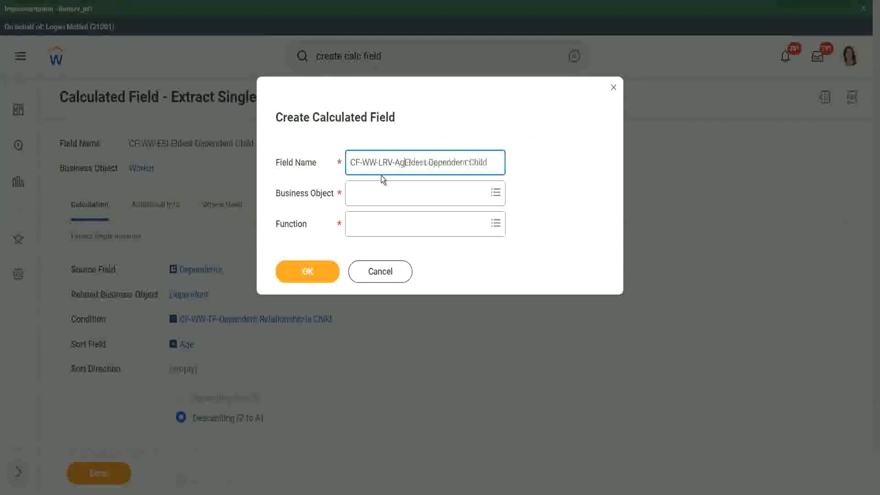
text(the)
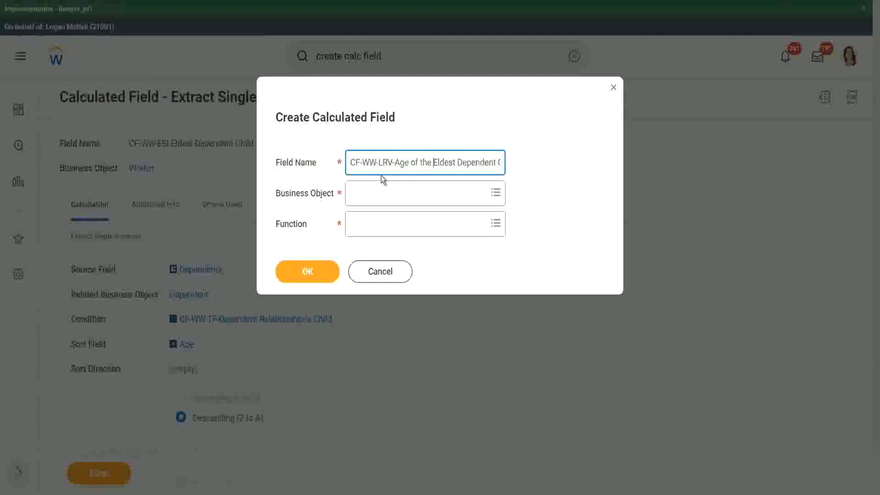
key(shift+Right)
text(e)
key(Right)
key(Right)
key(Right)
key(Right)
key(Right)
key(Right)
key(Right)
key(Right)
key(Right)
key(Right)
key(Right)
key(Right)
key(Right)
key(Right)
key(Right)
key(Right)
key(Right)
key(Right)
key(Right)
key(Right)
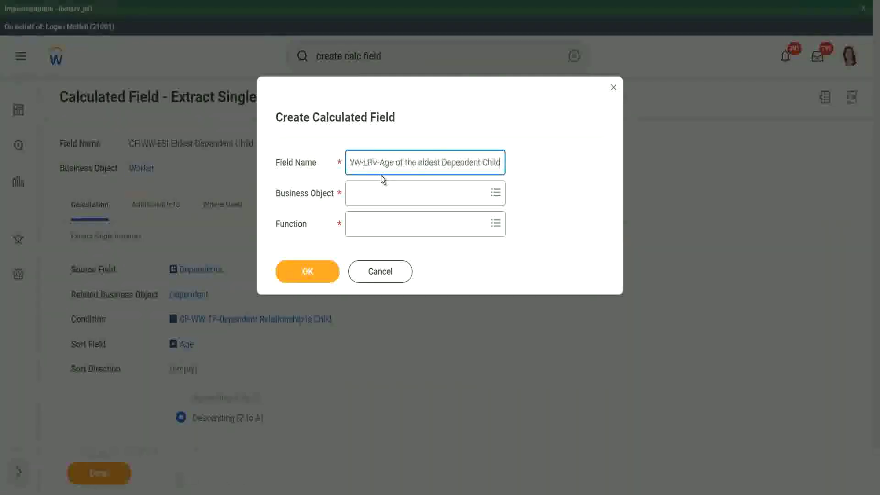
key(Tab)
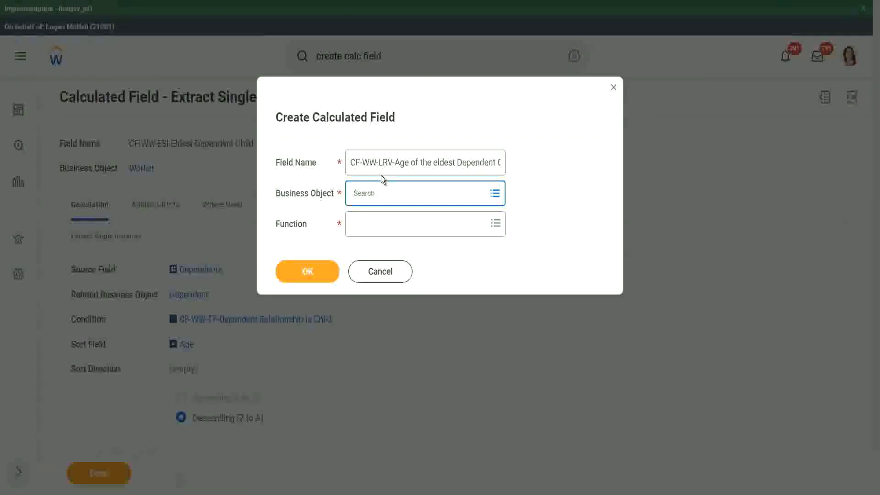
Step: Set the new calculated field's business object to Worker and its function to Lookup Related Value, and submit the setup
text(ker)
key(Return)
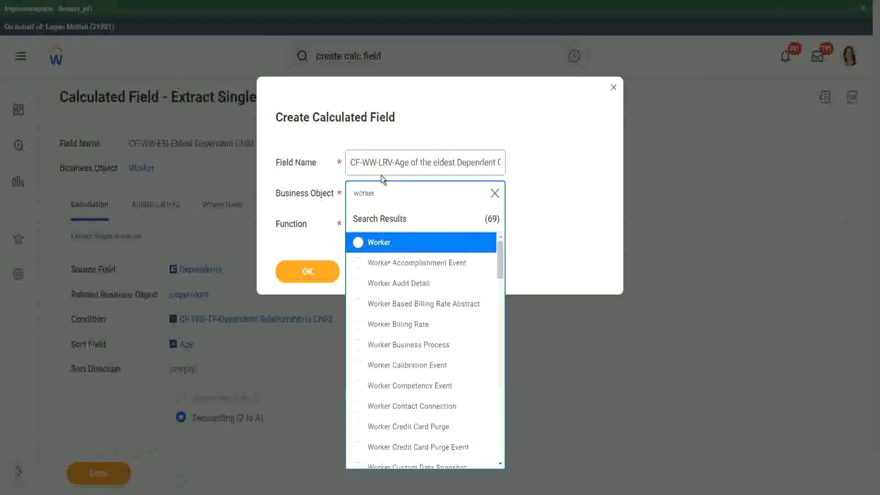
click(360, 242)
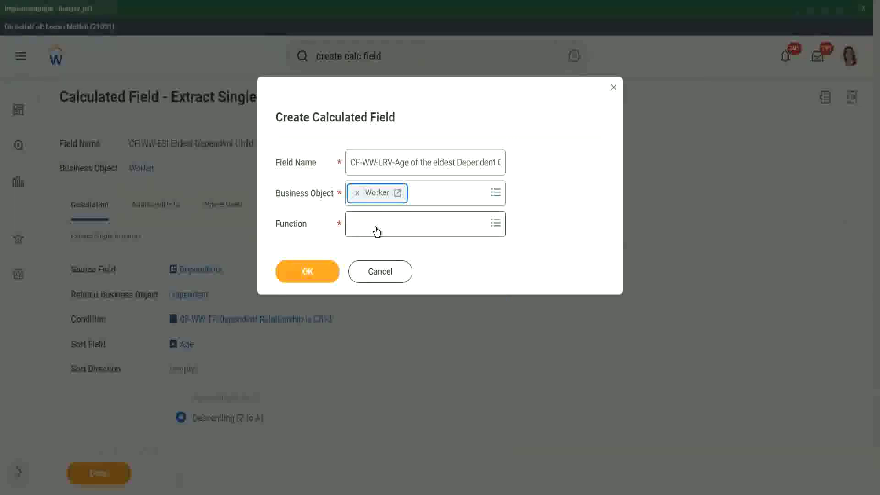
click(376, 231)
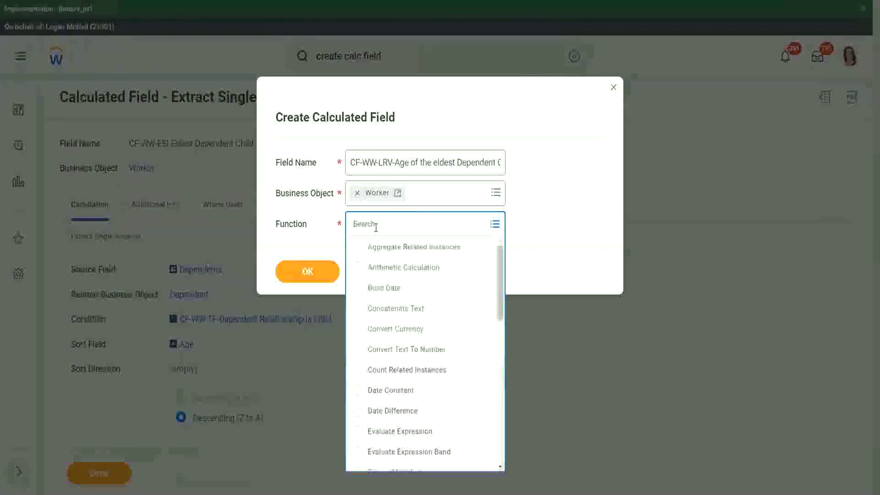
text(l)
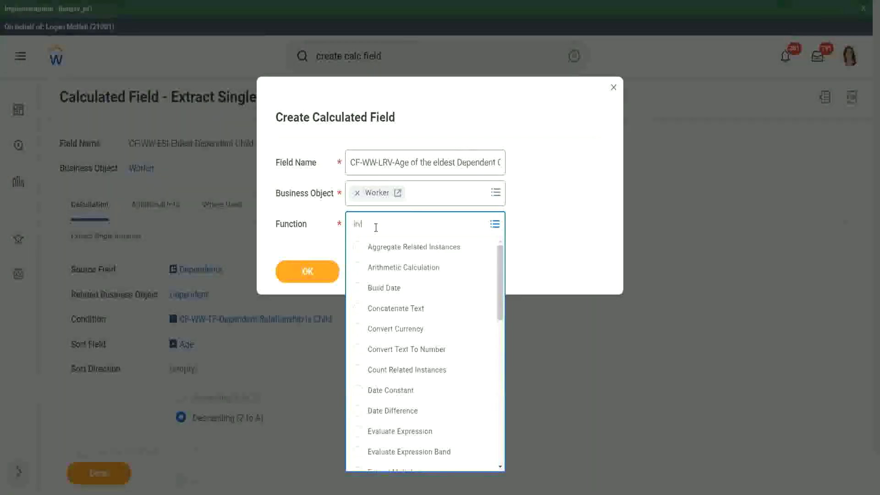
text(r)
key(Return)
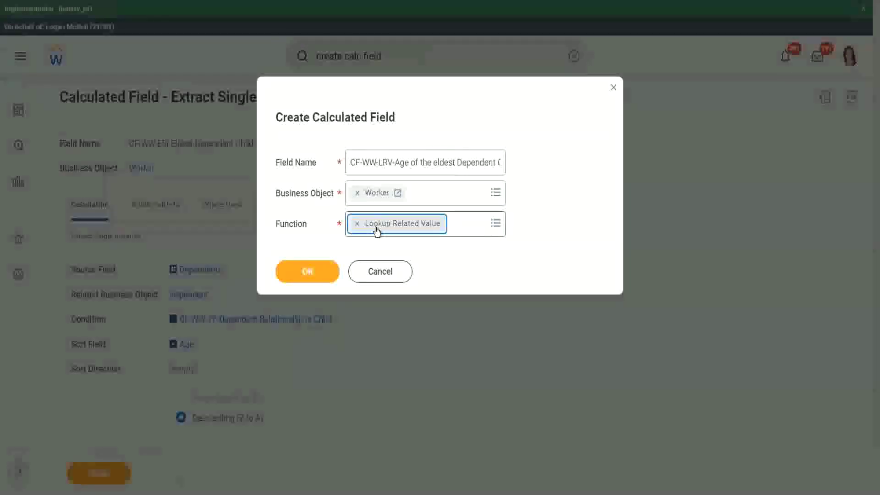
click(307, 273)
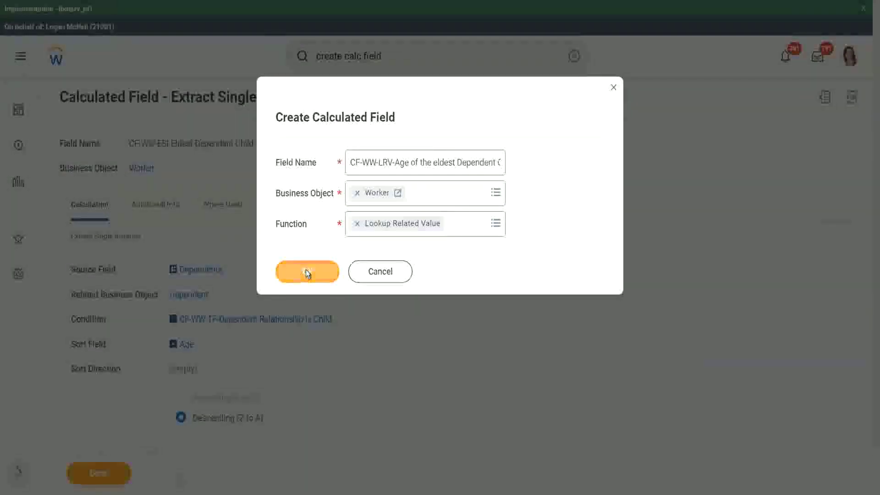